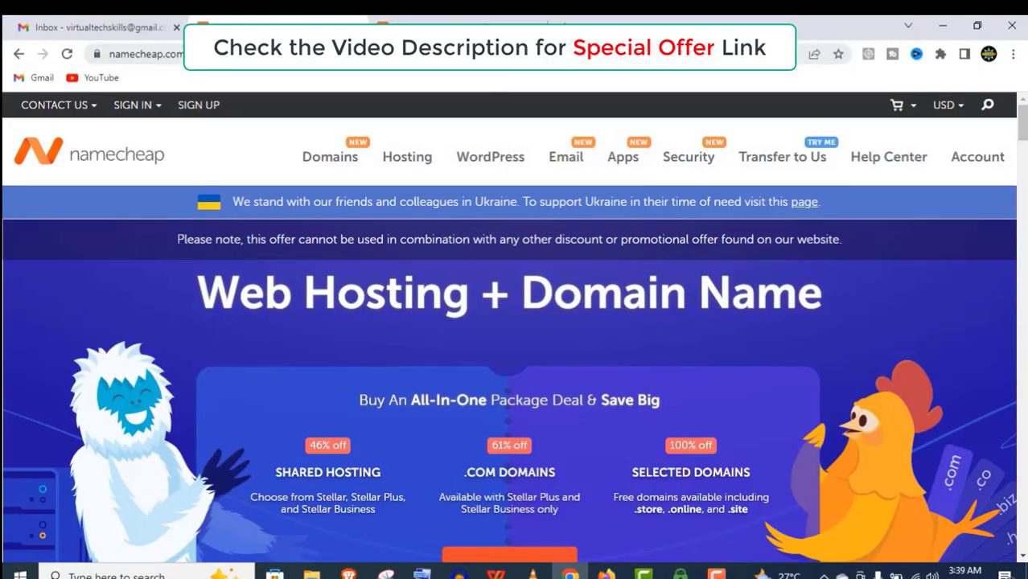
Scroll down the hosting bundle page to the Stellar, Stellar Plus and Stellar Business price cards
scroll(975, 137, "down", 2)
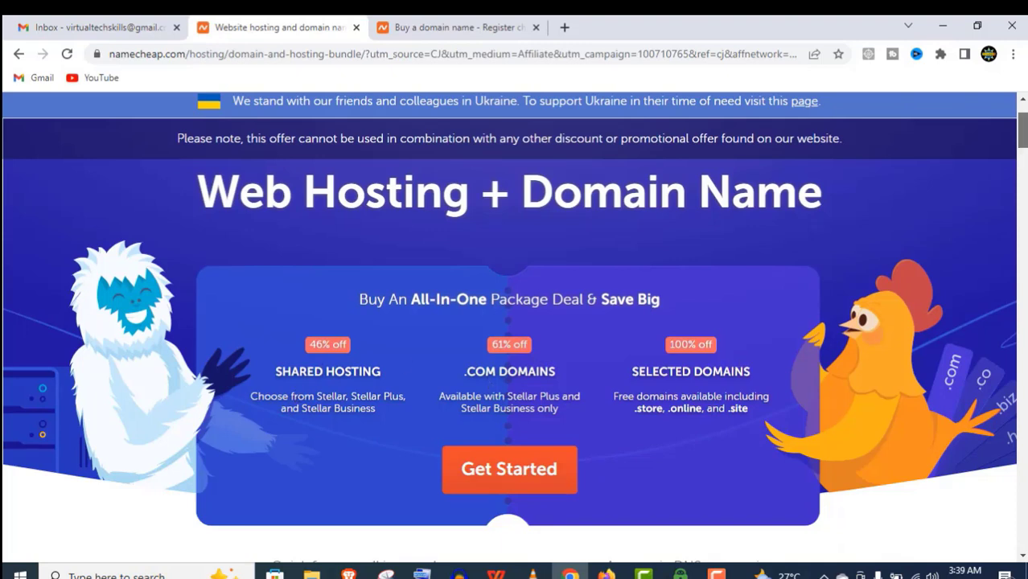
scroll(1020, 133, "down", 1)
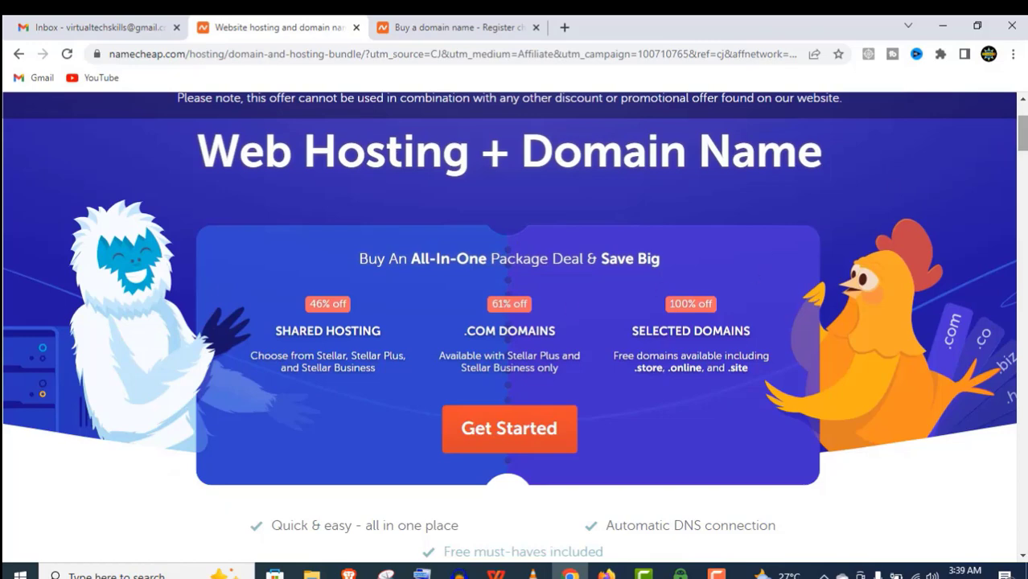
scroll(1019, 160, "down", 5)
scroll(1020, 161, "down", 5)
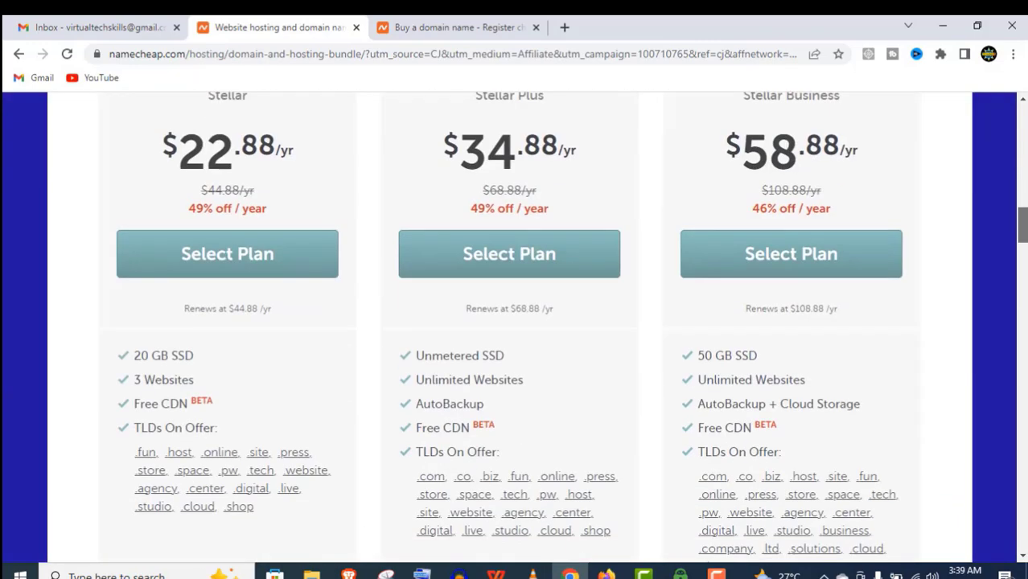
scroll(515, 322, "up", 1)
scroll(515, 322, "down", 1)
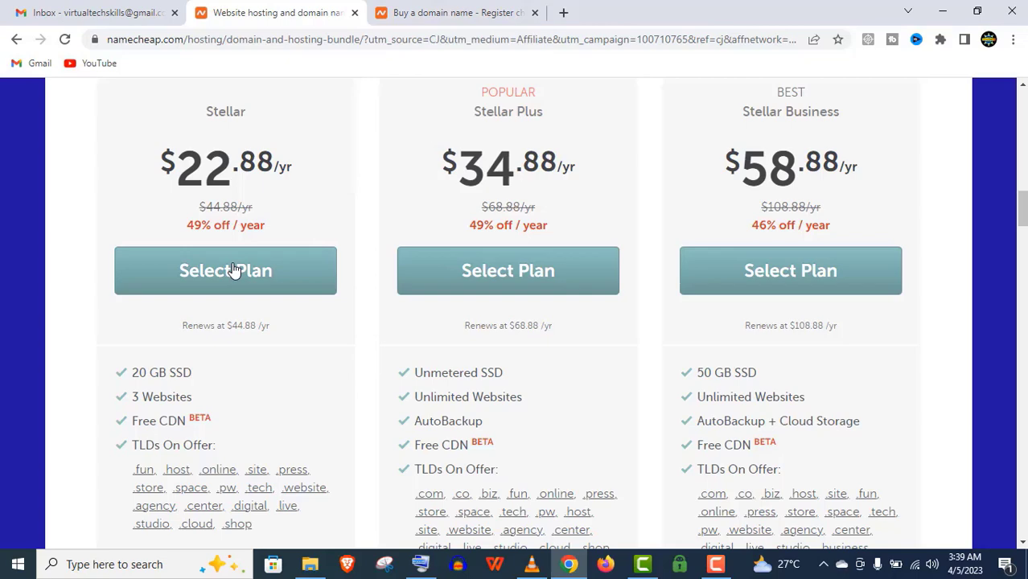
Switch to the 'Buy a domain name' page and look through its domain deals
left_click(493, 9)
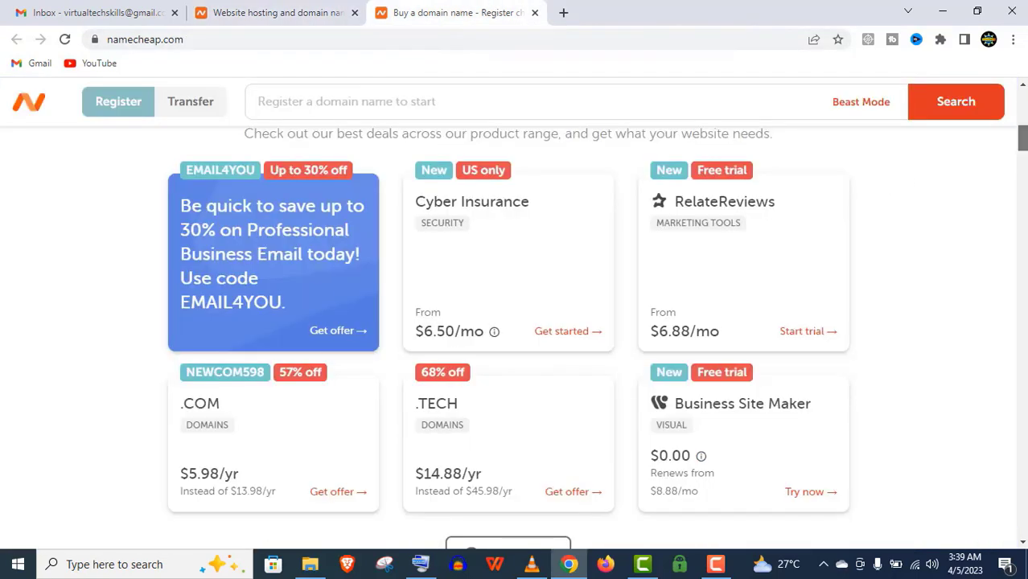
scroll(515, 322, "down", 2)
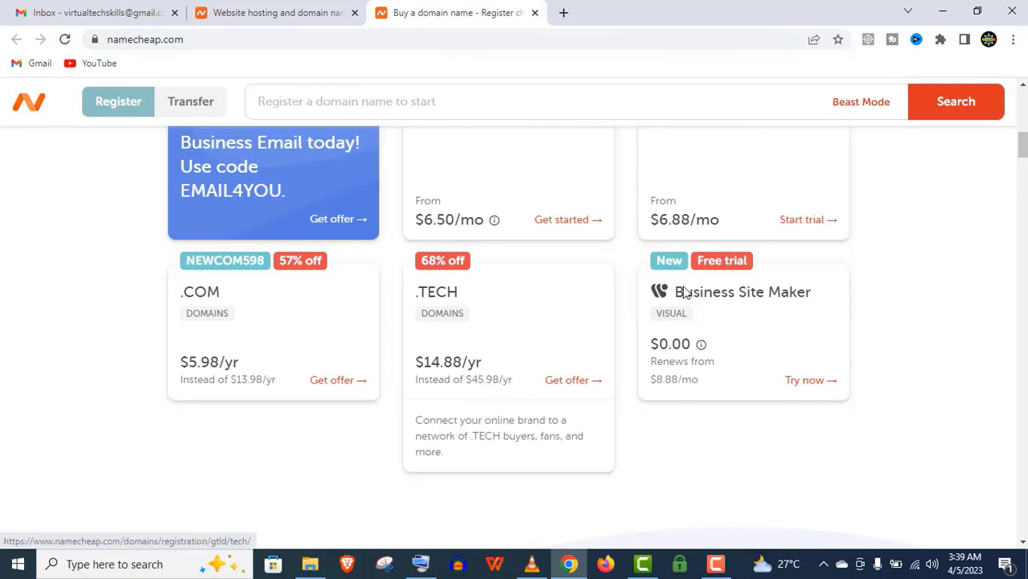
scroll(514, 322, "up", 1)
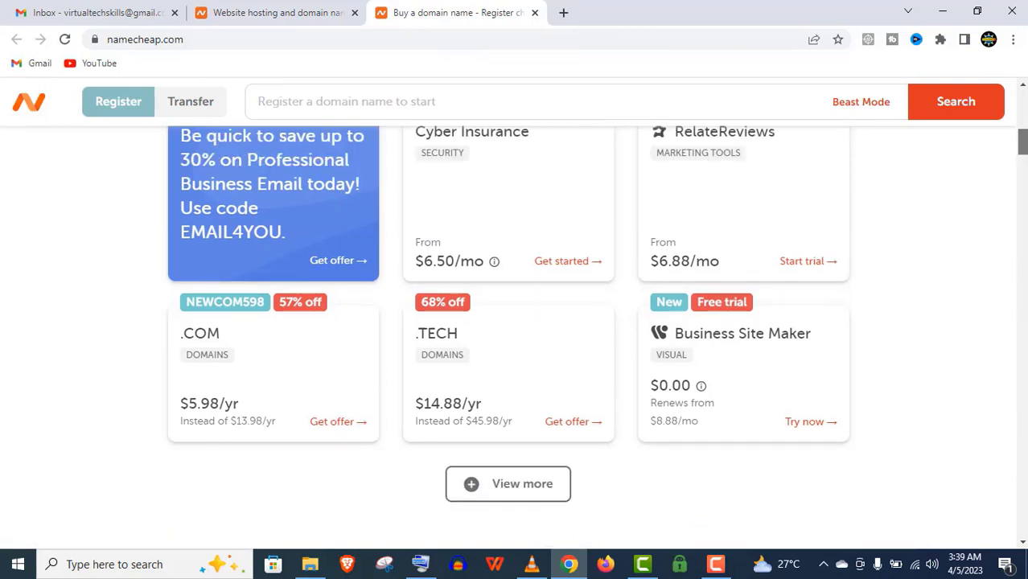
scroll(515, 321, "up", 1)
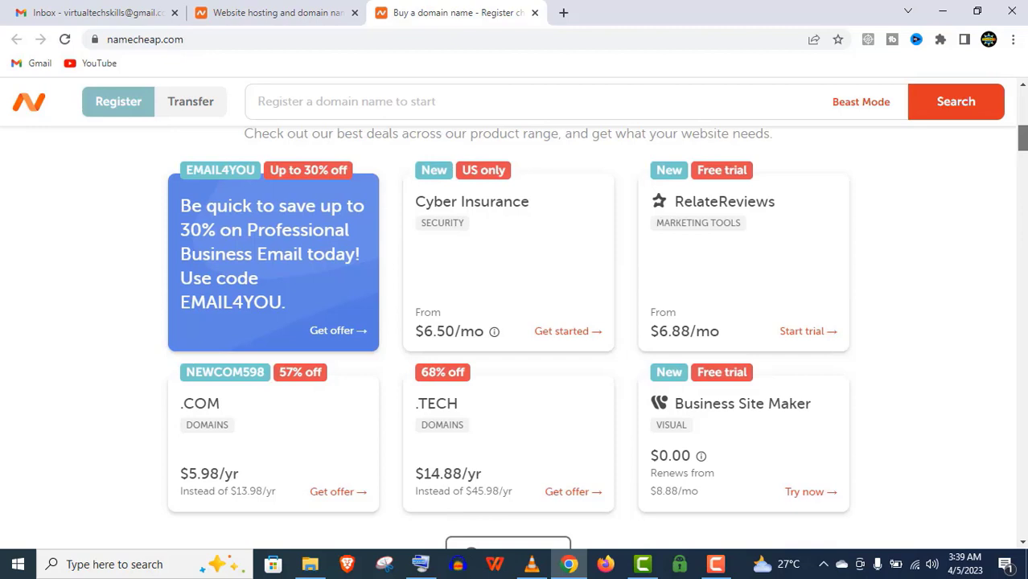
scroll(472, 538, "down", 1)
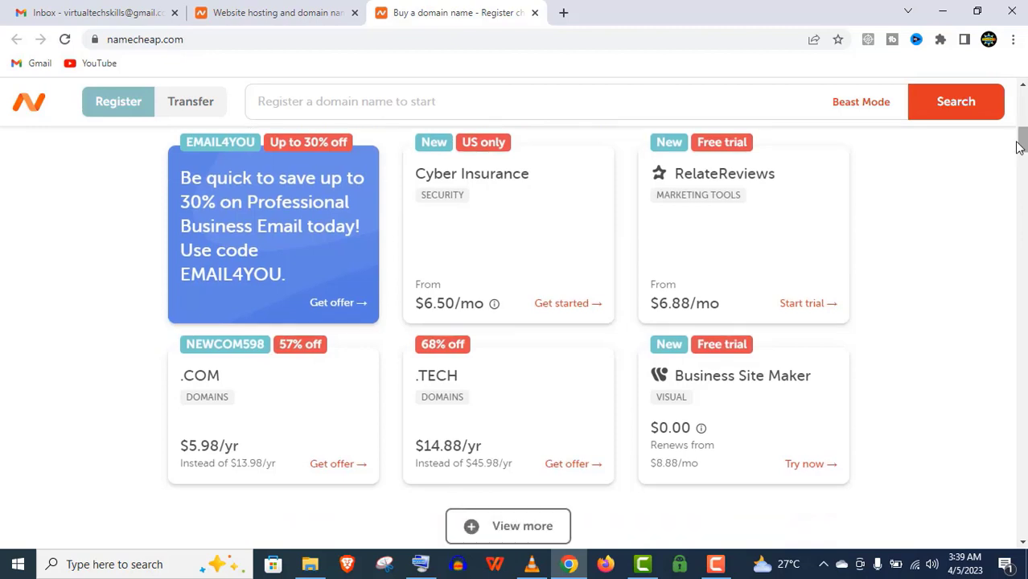
scroll(473, 537, "up", 5)
Search fitgirlsfashion.com, confirm it's available at $9.58/yr, and add it to the cart
type("fitgirlsfashion.com")
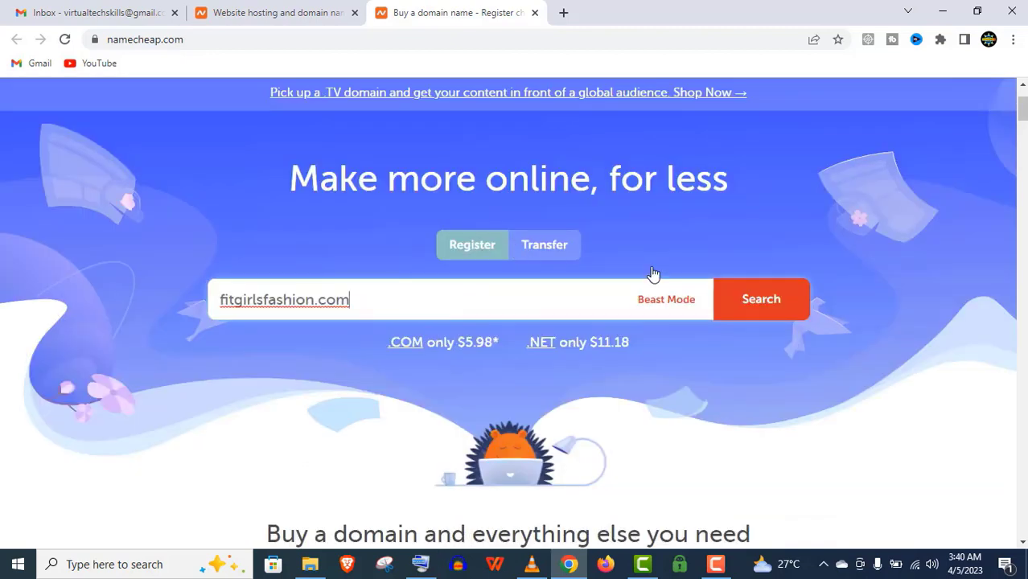
left_click(761, 305)
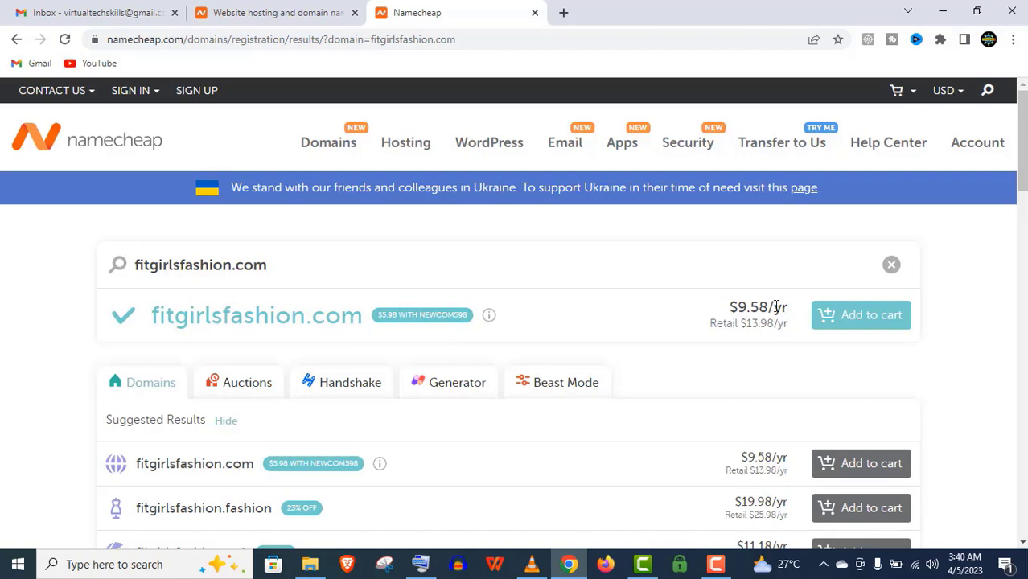
left_click(873, 317)
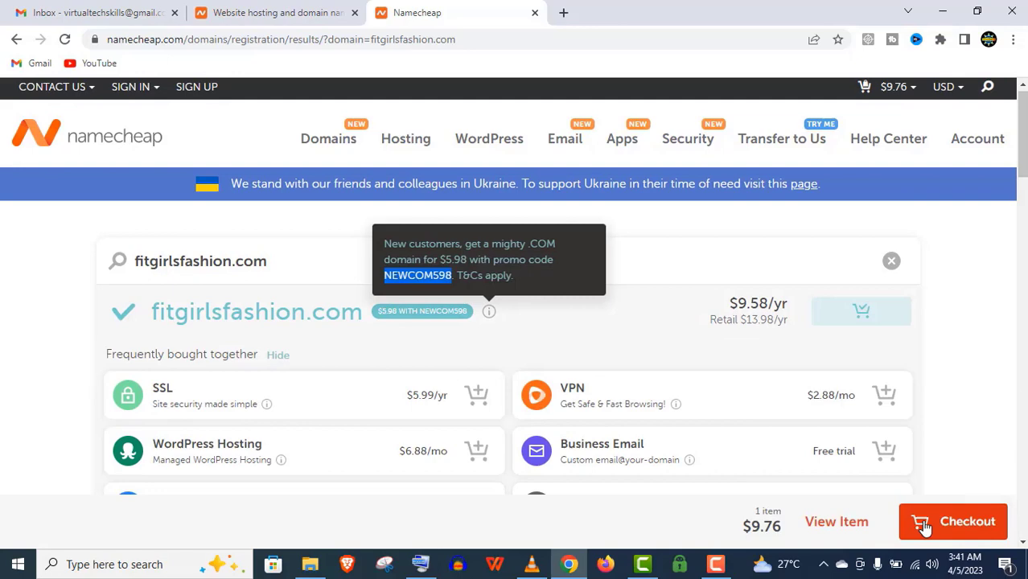
At checkout, paste and apply the NEWCOM598 promo code, which requires login
left_click(957, 521)
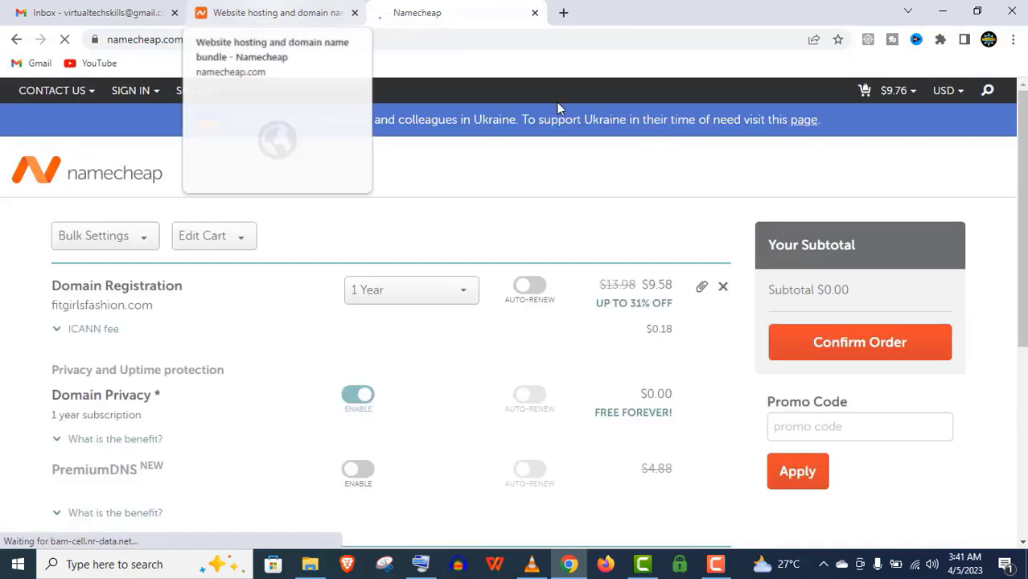
left_click(798, 427)
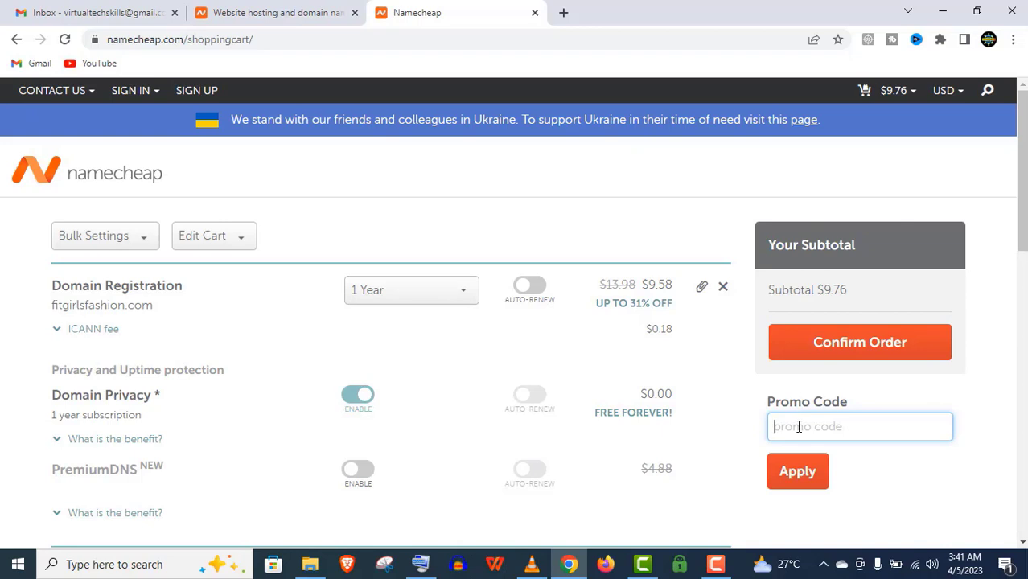
right_click(799, 427)
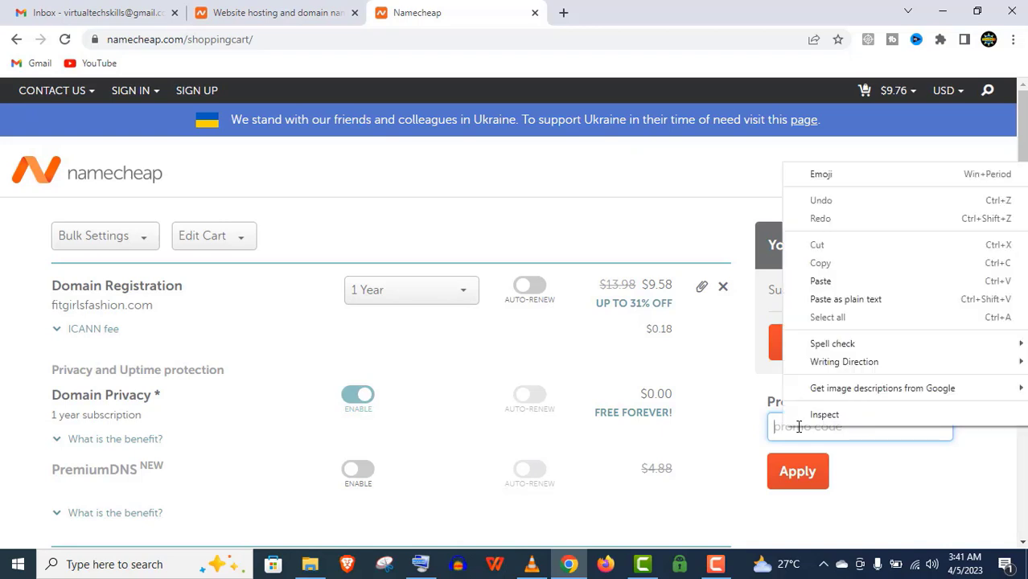
left_click(822, 281)
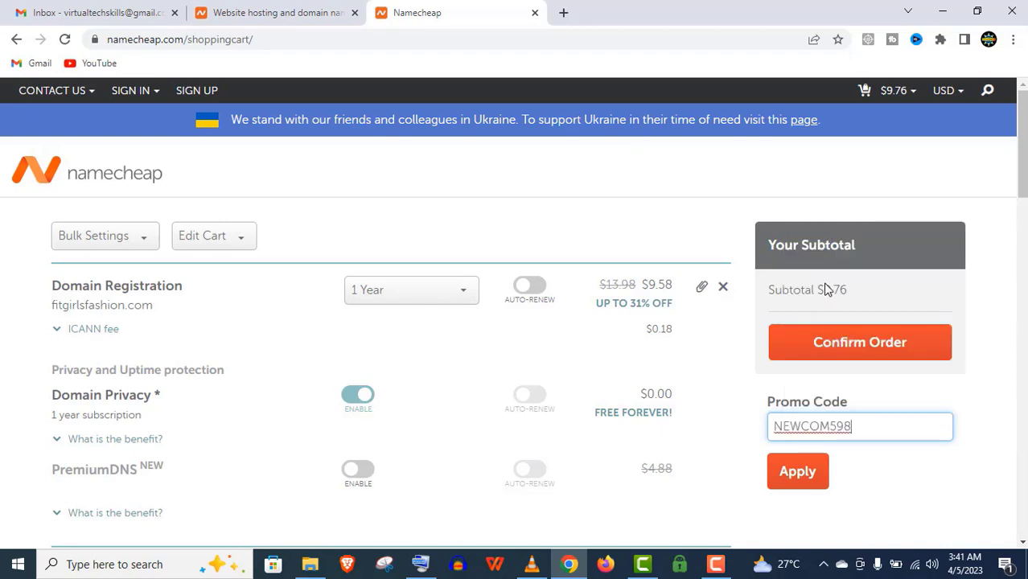
left_click(799, 479)
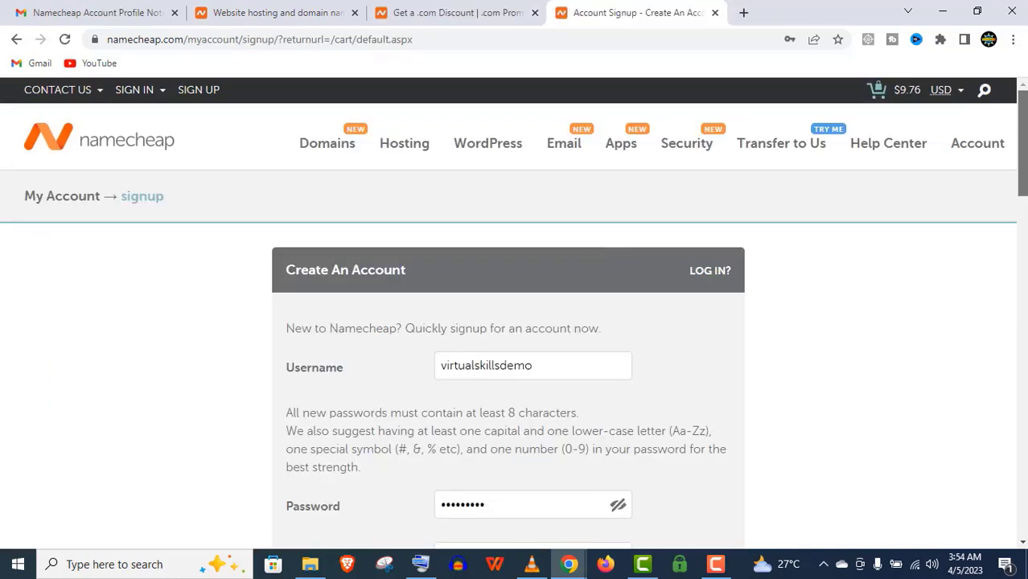
Finish creating the free account and copy NEWCOM598 from the .com promo page
scroll(575, 515, "down", 4)
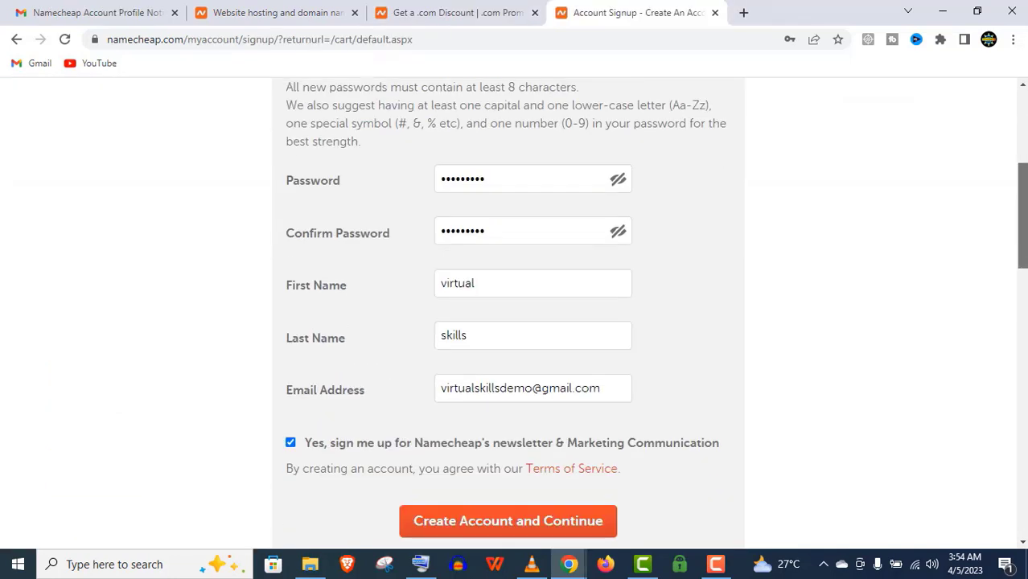
left_click(576, 524)
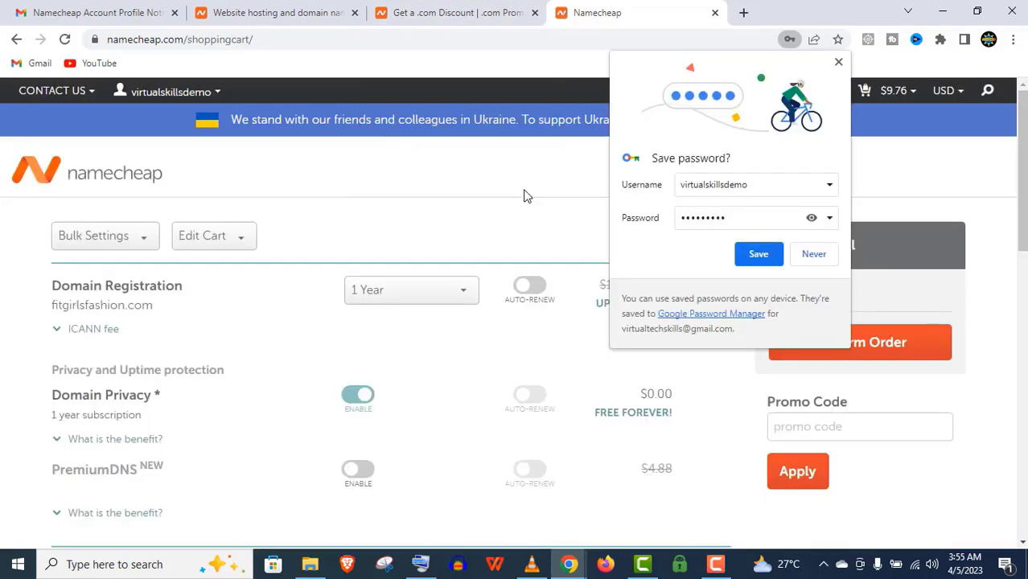
left_click(408, 11)
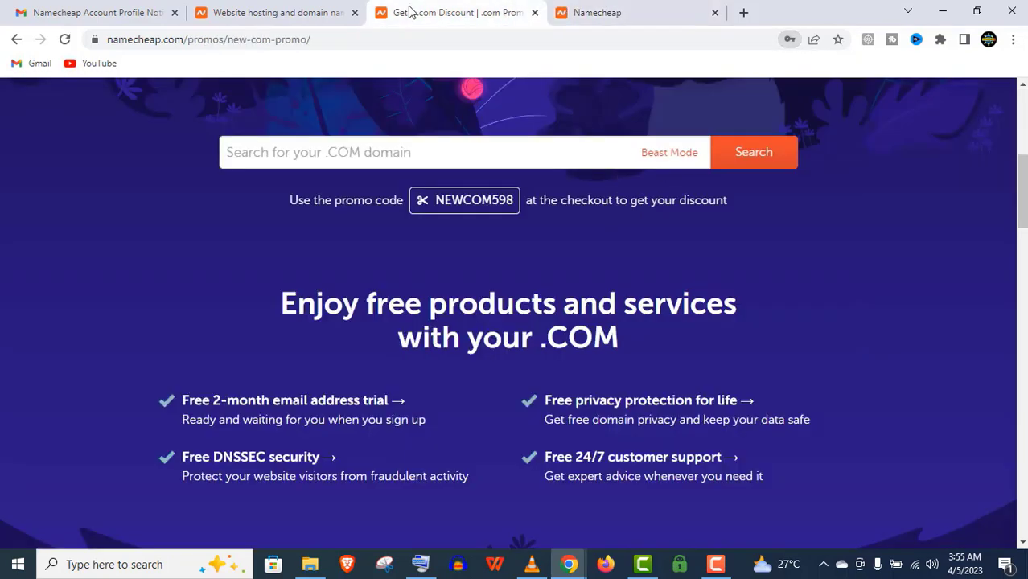
left_click(456, 211)
left_click(624, 11)
Apply the NEWCOM598 code, dropping fitgirlsfashion.com to $5.98
left_click(859, 426)
key("ctrl+v")
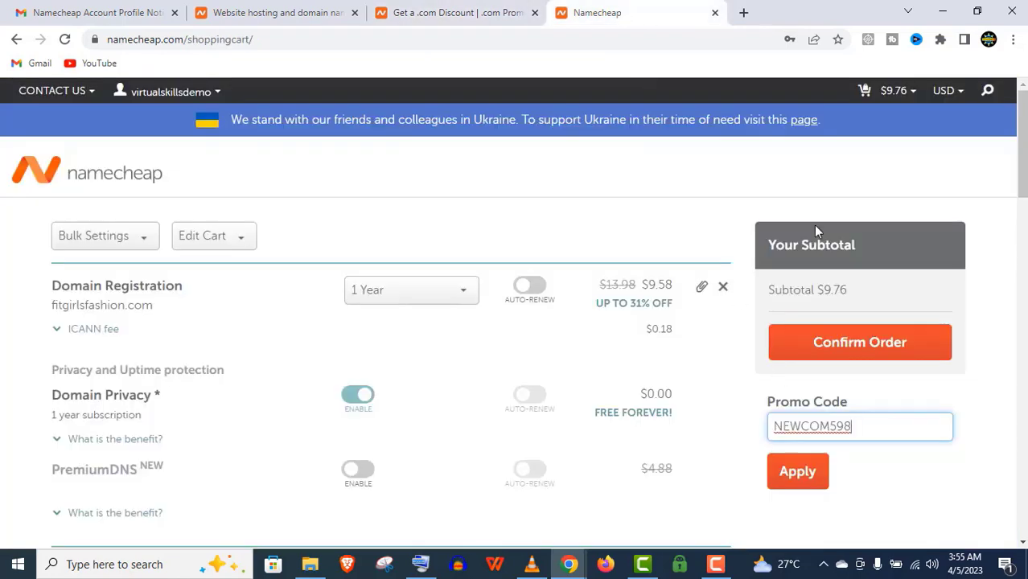
left_click(807, 474)
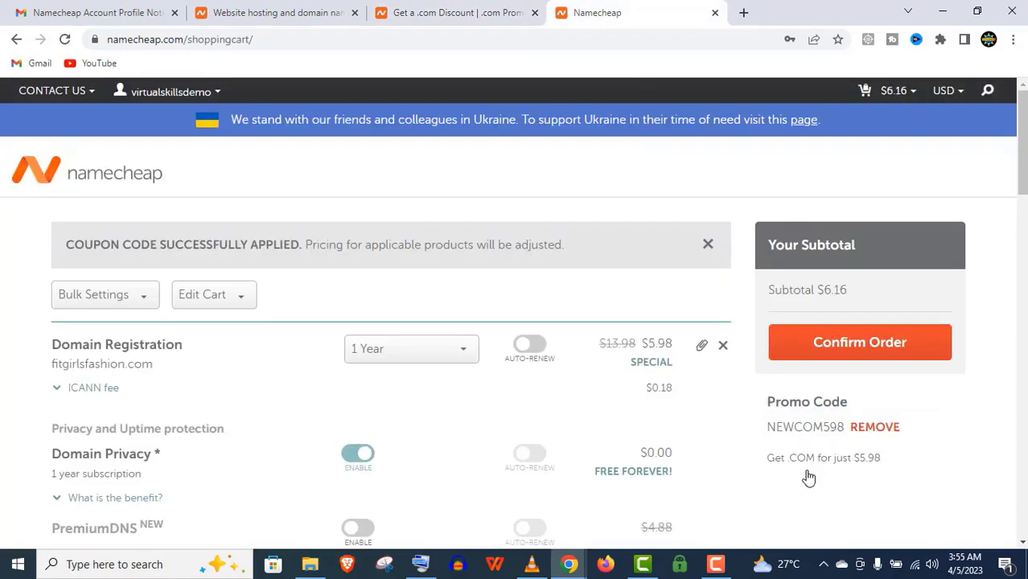
Check the $5.98 price and $6.16 subtotal, then close the extra shopping cart tabs
double_click(660, 342)
left_click_drag(846, 291, 767, 290)
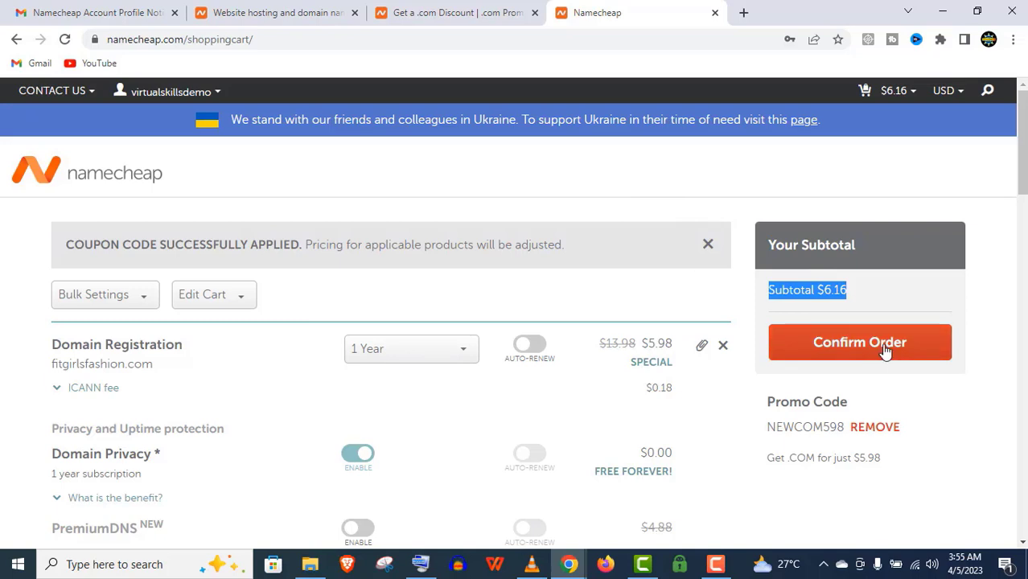
scroll(885, 351, "down", 1)
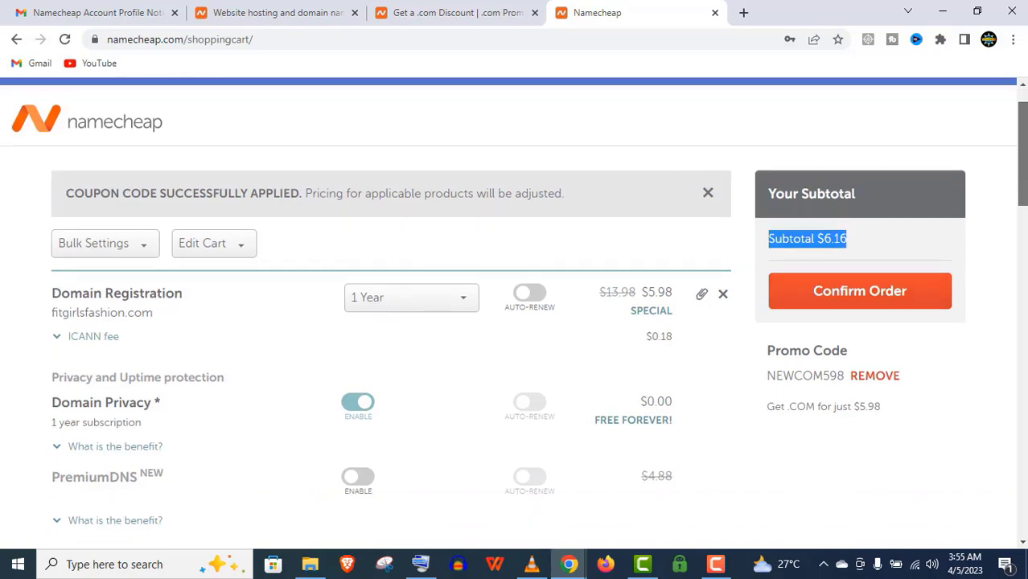
key("ctrl+w")
key("ctrl+w")
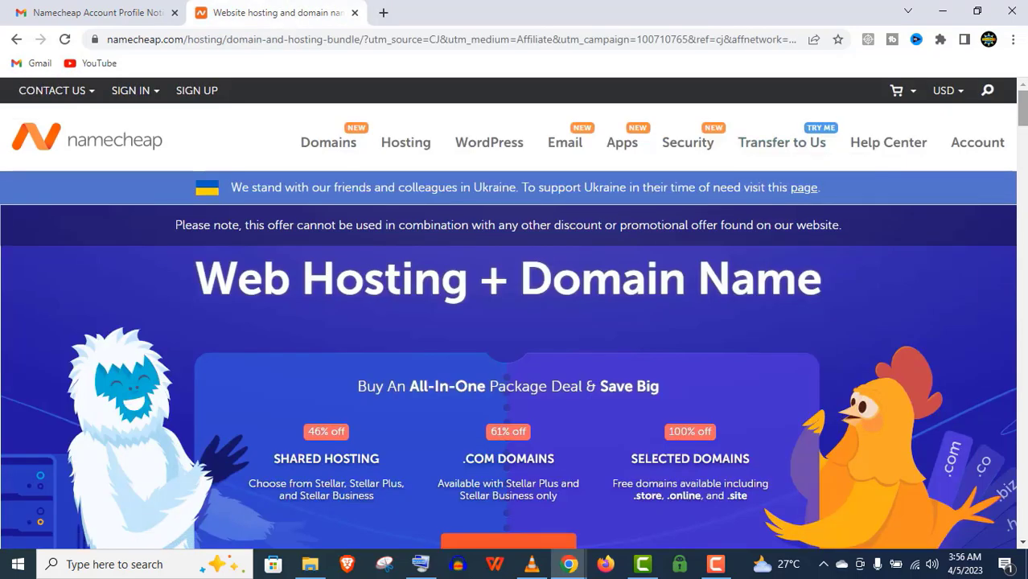
Choose the Stellar plan, connect fitgirlsfashion.site, and add the $22.88 bundle to the cart
scroll(536, 302, "down", 3)
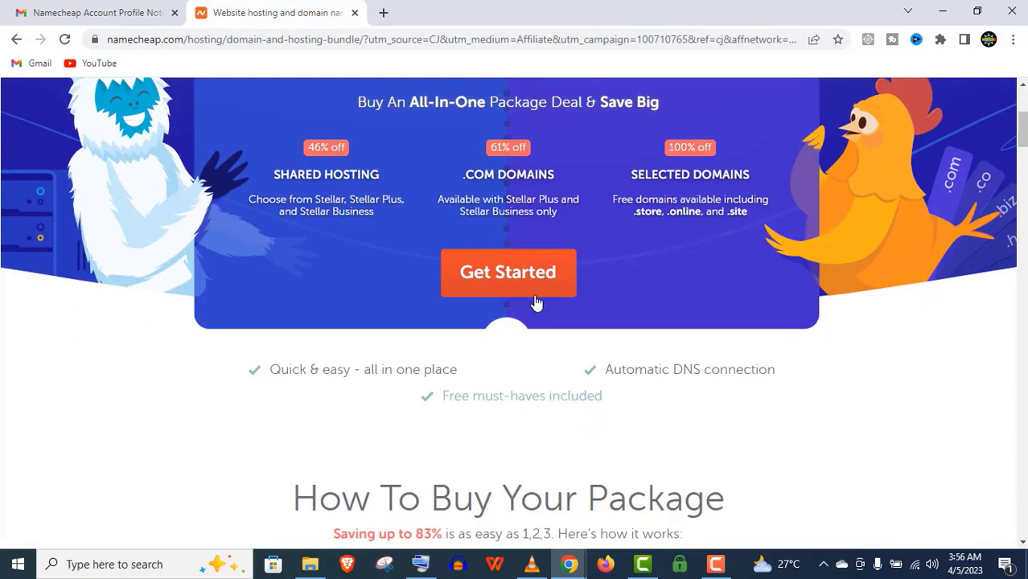
left_click(509, 295)
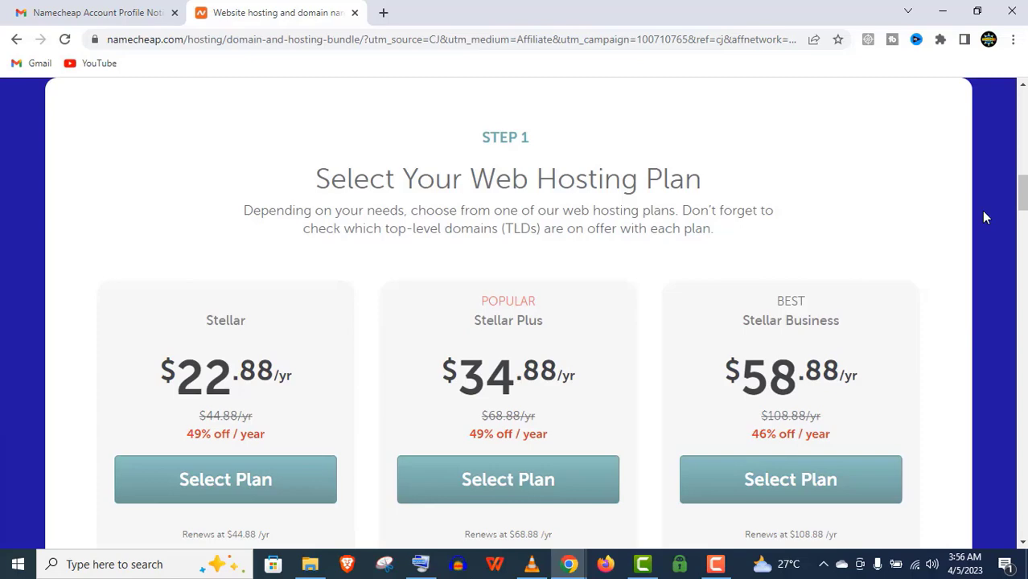
left_click(508, 479)
scroll(474, 419, "down", 2)
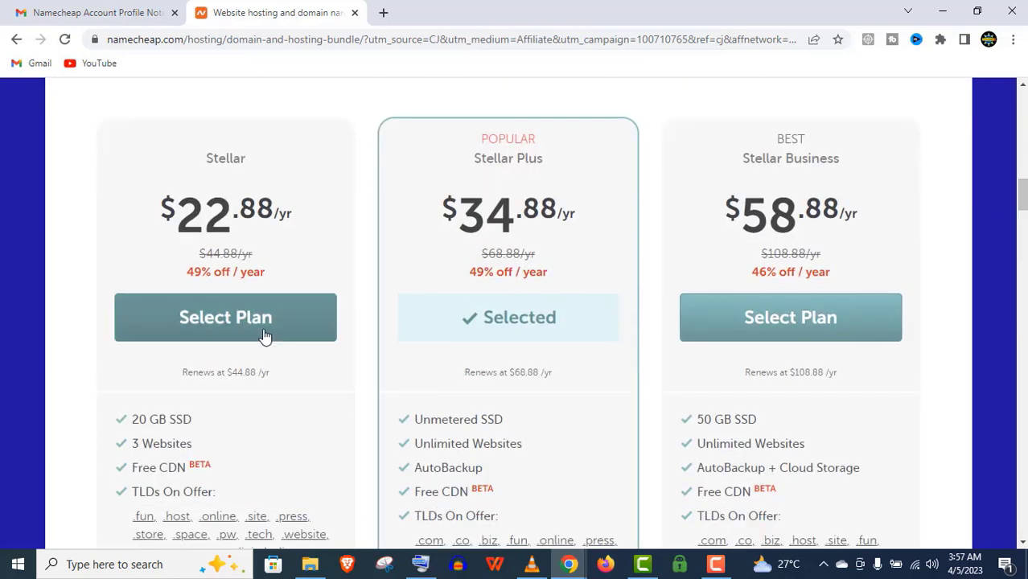
left_click(266, 336)
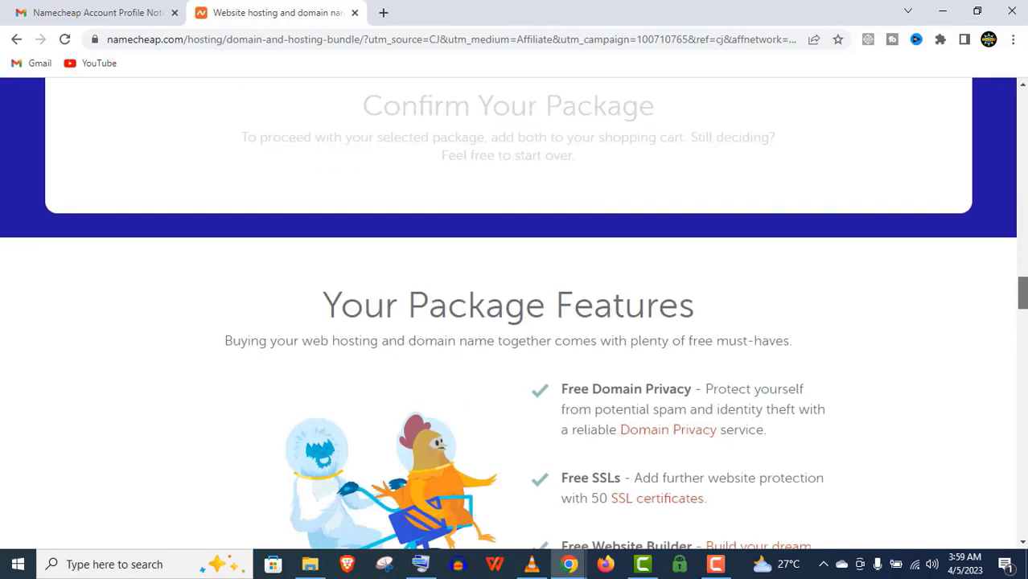
left_click_drag(1021, 299, 1021, 283)
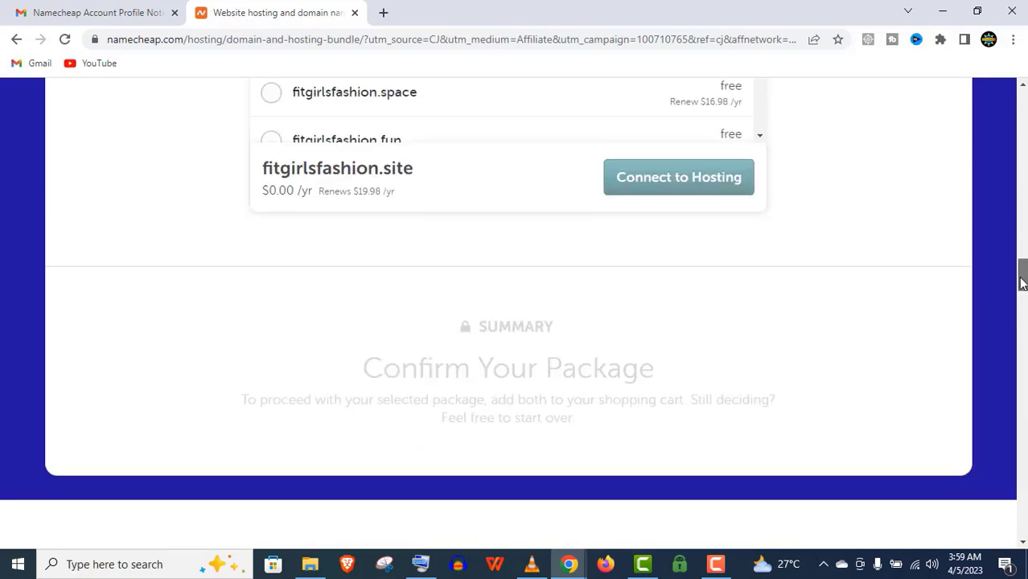
left_click(675, 185)
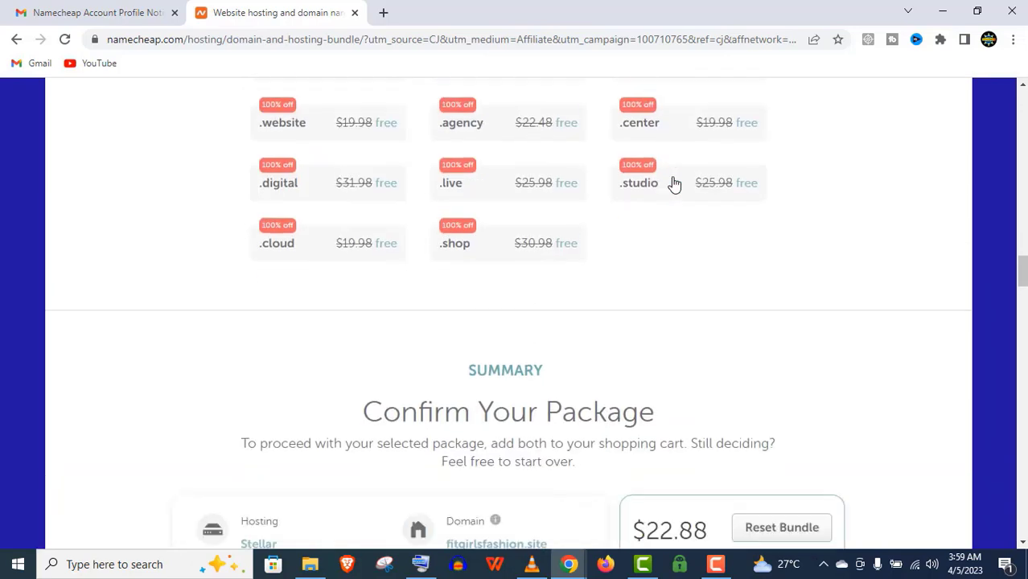
scroll(563, 362, "down", 3)
left_click(502, 466)
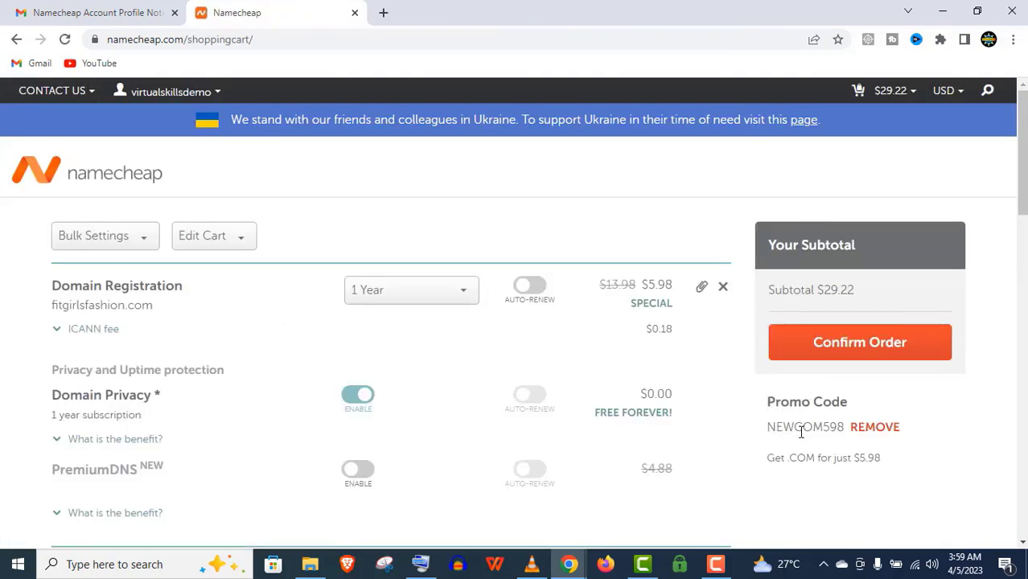
Remove the fitgirlsfashion.site registration, leaving fitgirlsfashion.com and Stellar at $29.04
triple_click(801, 432)
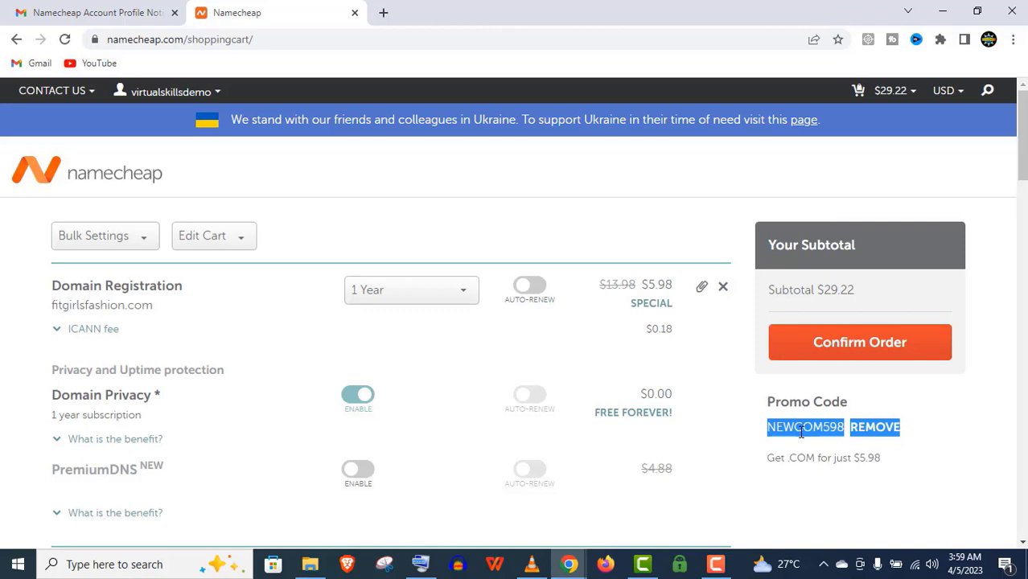
scroll(801, 432, "down", 3)
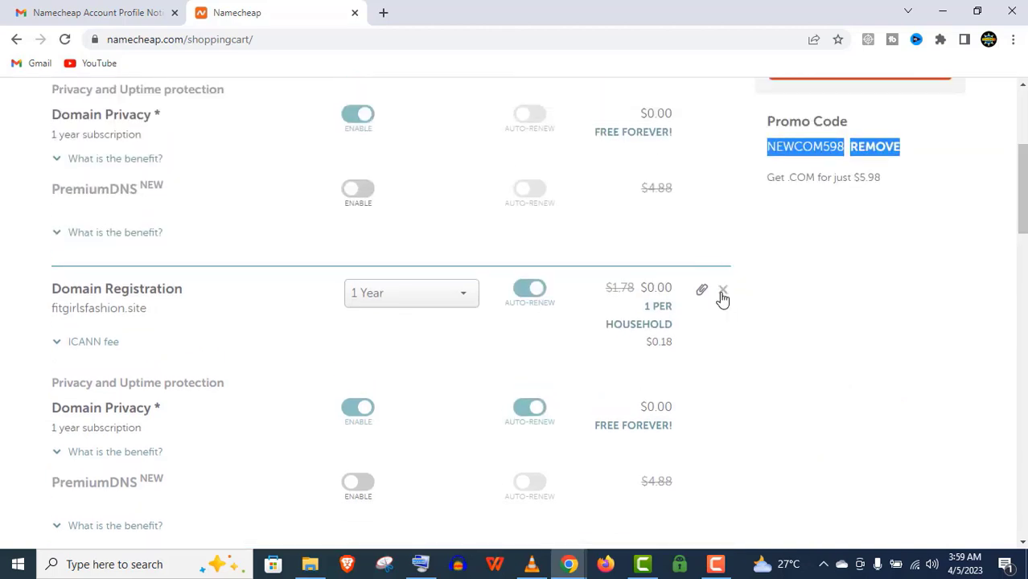
left_click(722, 291)
left_click_drag(1023, 222, 1025, 199)
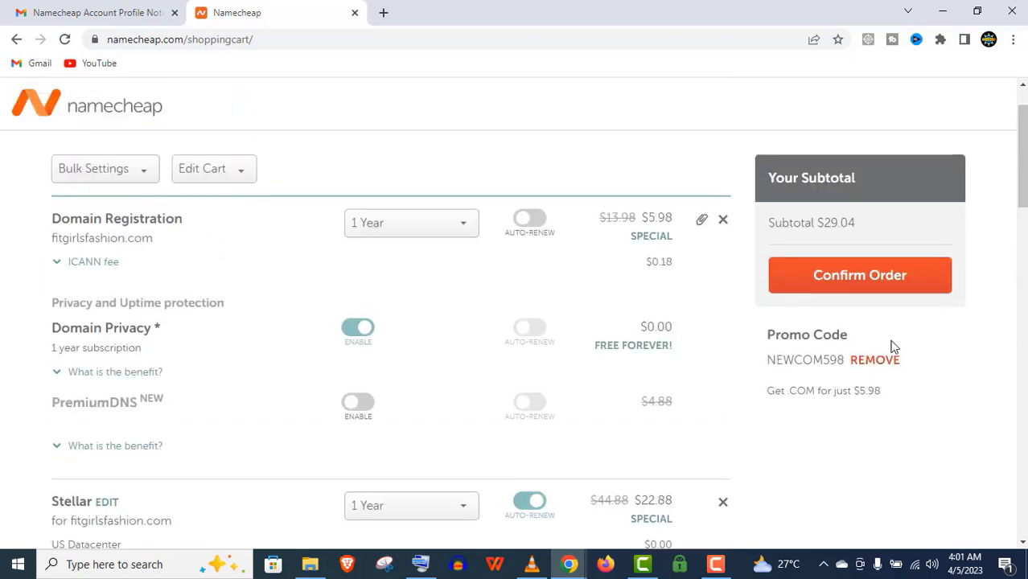
Swap NEWCOM598 for WELCOME30, cutting Stellar to $13.27 and the subtotal to $22.54
left_click(888, 361)
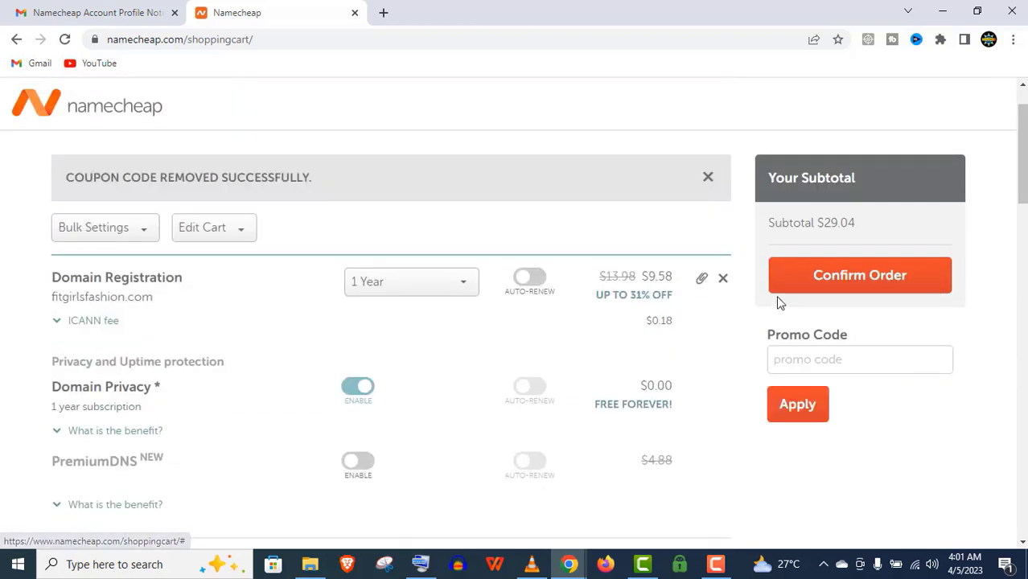
left_click(791, 361)
type("WELCOME30")
left_click(799, 406)
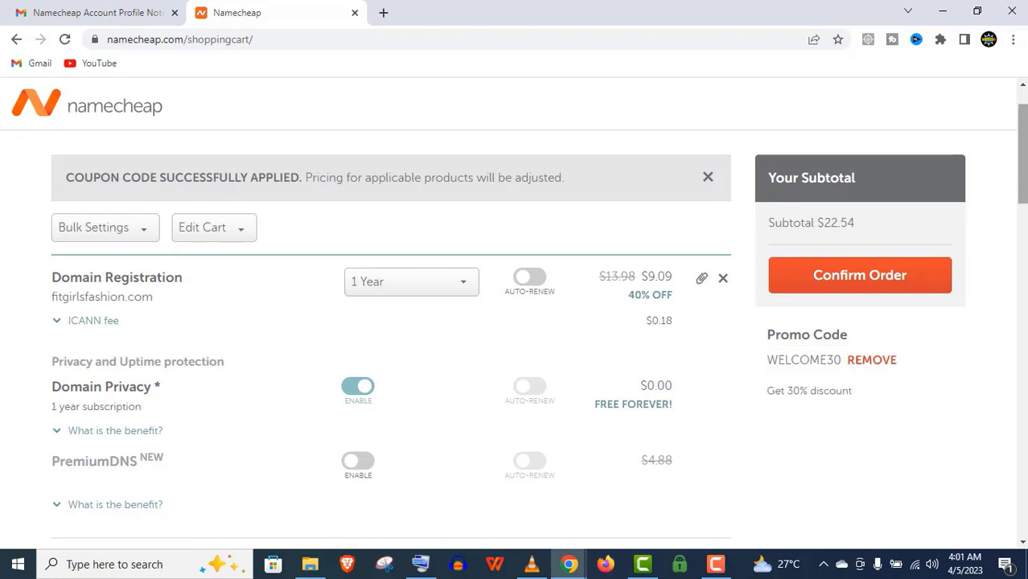
scroll(1022, 153, "down", 1)
scroll(1021, 153, "down", 1)
scroll(1021, 152, "down", 2)
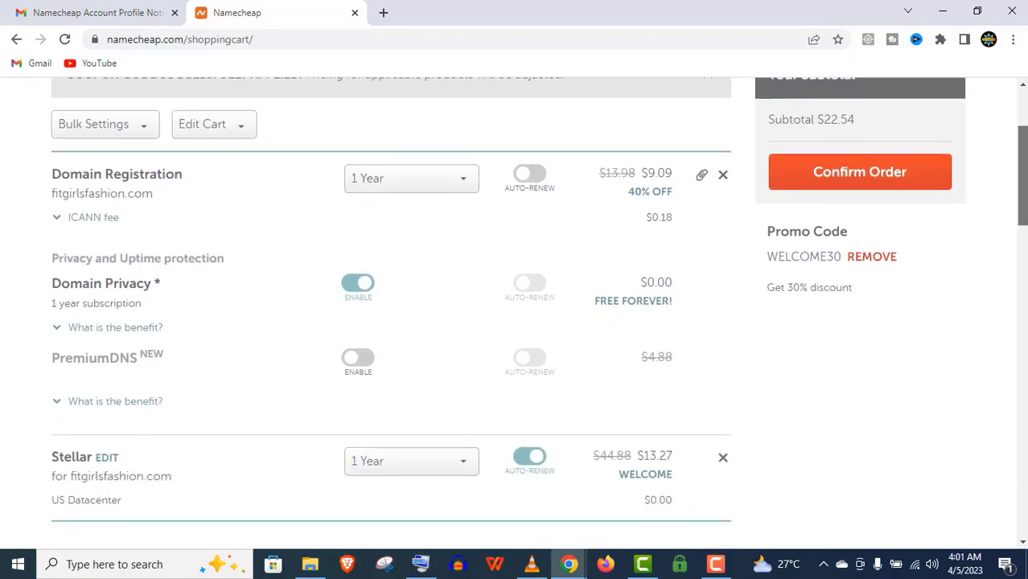
scroll(514, 322, "down", 2)
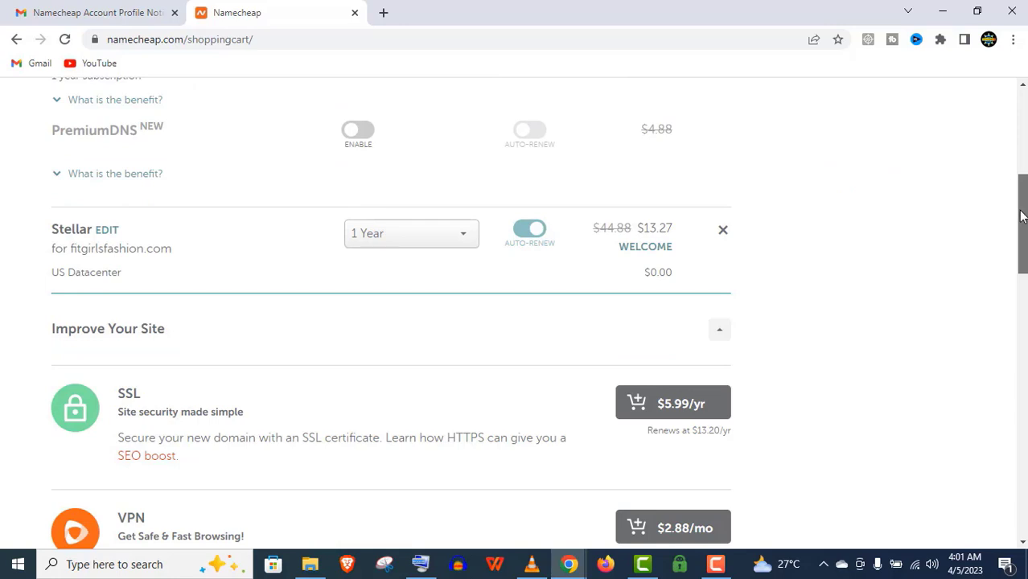
mouse_move(1021, 216)
left_mouse_down()
mouse_move(1016, 151)
mouse_move(1010, 253)
left_mouse_up()
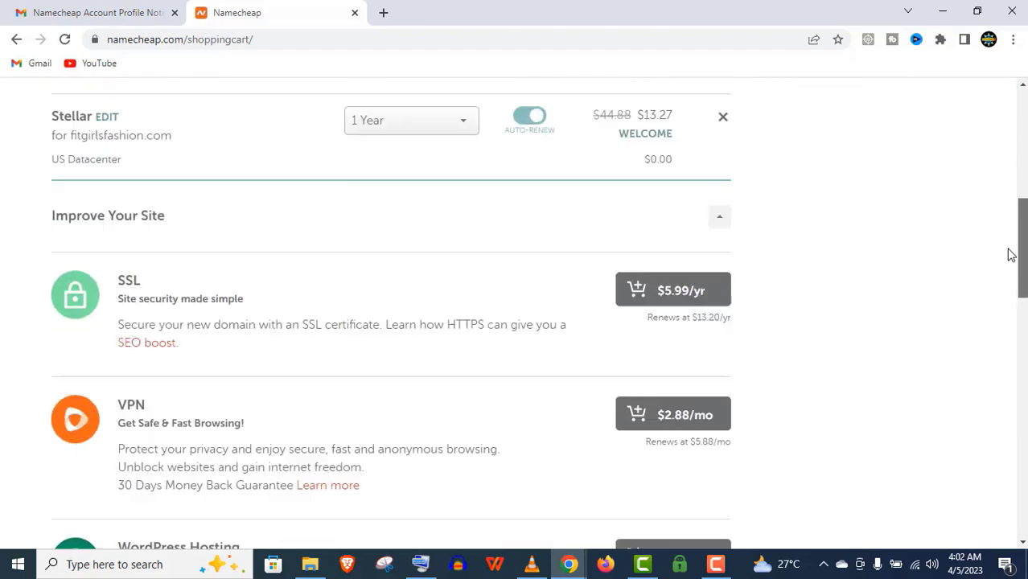
Go back to the domain-connection page and cancel the Stellar hosting purchase
left_click(1017, 108)
left_click(17, 38)
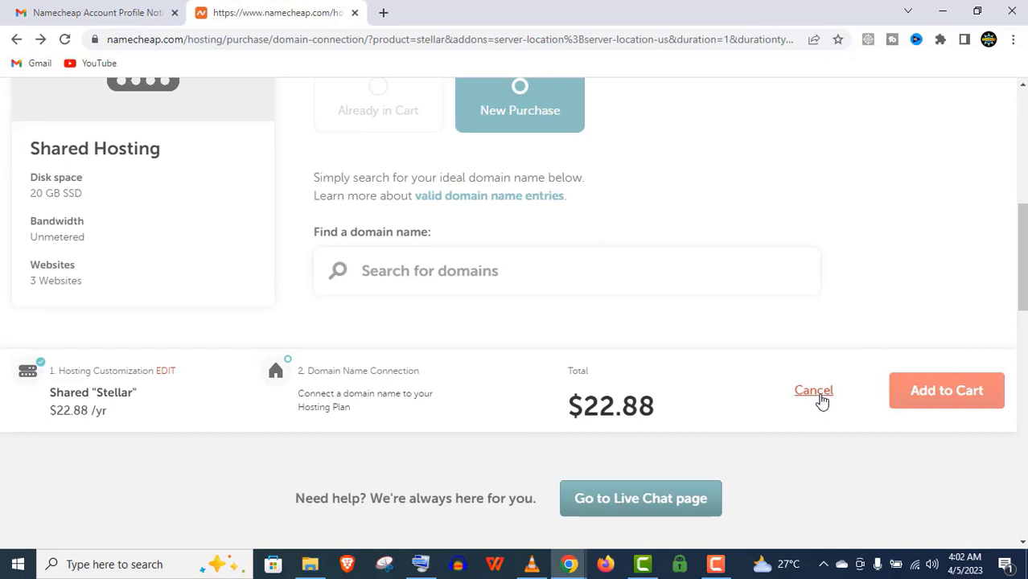
left_click(821, 401)
left_click(536, 397)
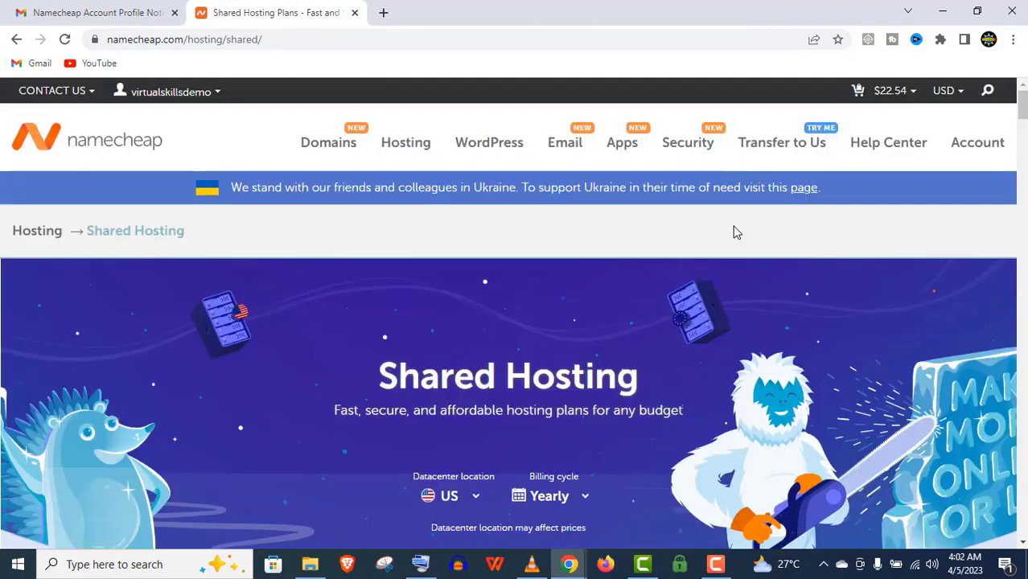
Start a Stellar Plus hosting purchase from the plan cards
scroll(1021, 128, "down", 1)
scroll(1021, 129, "down", 3)
scroll(1021, 129, "down", 3)
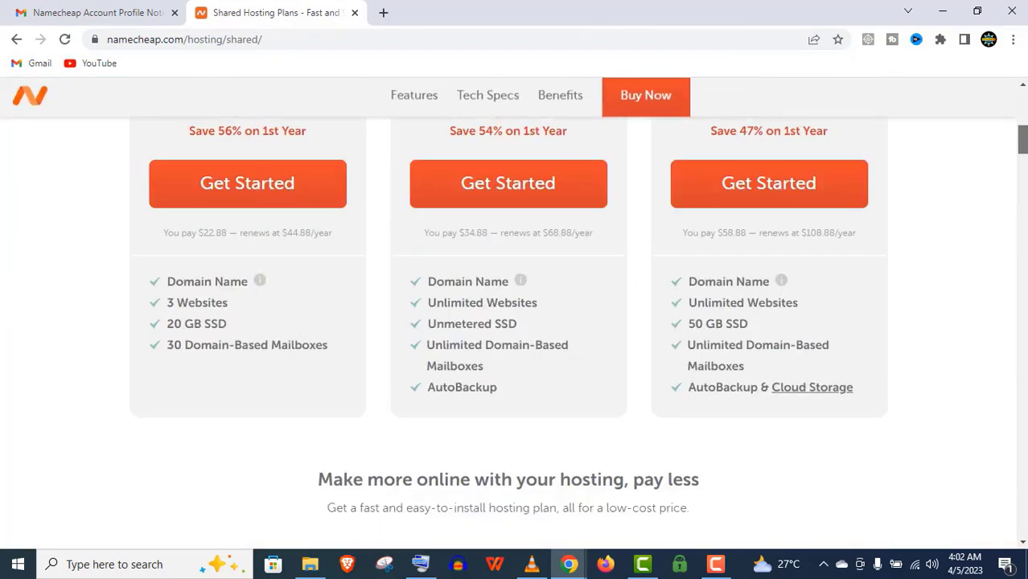
scroll(1022, 137, "up", 1)
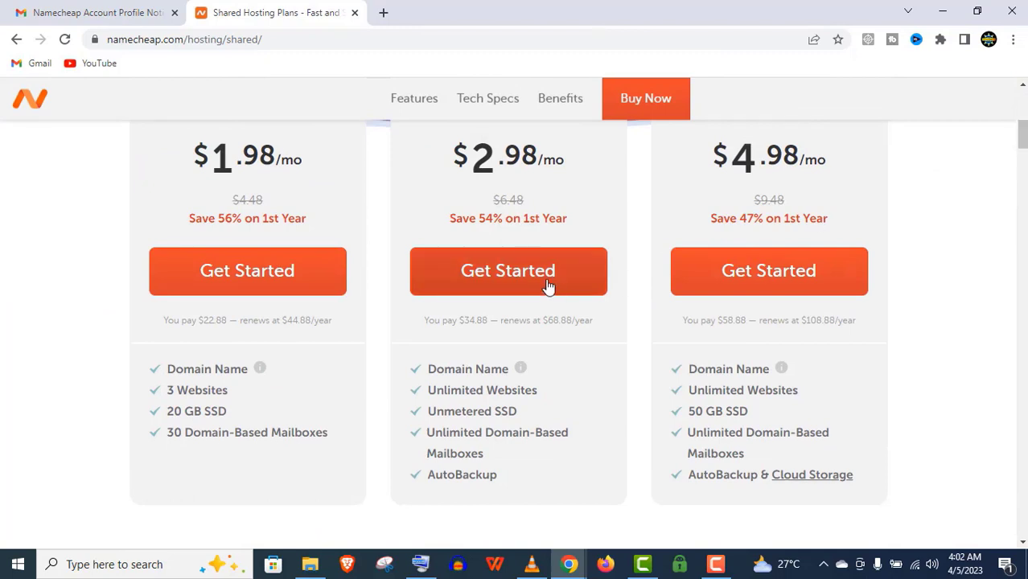
left_click(547, 287)
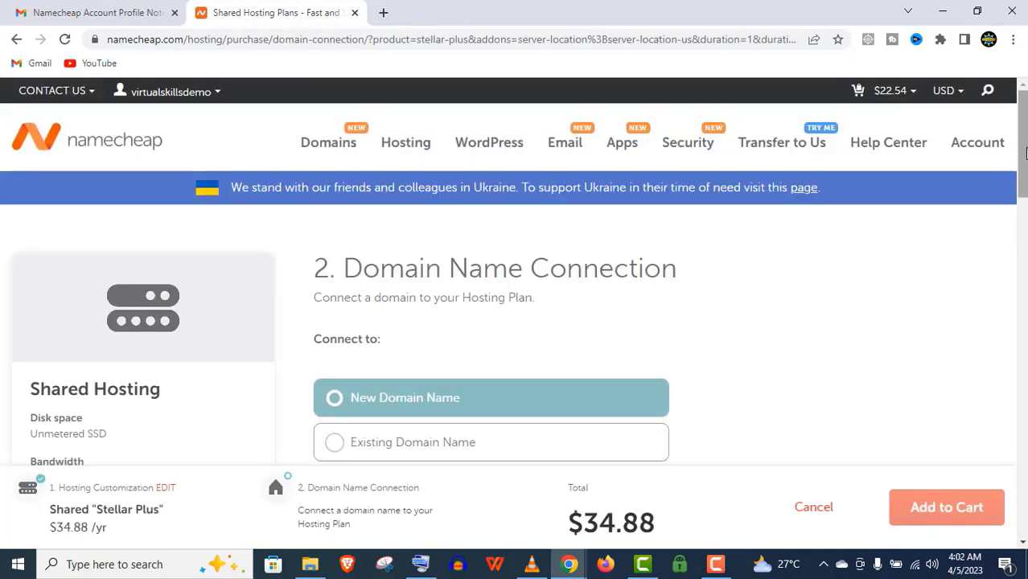
scroll(1026, 153, "down", 3)
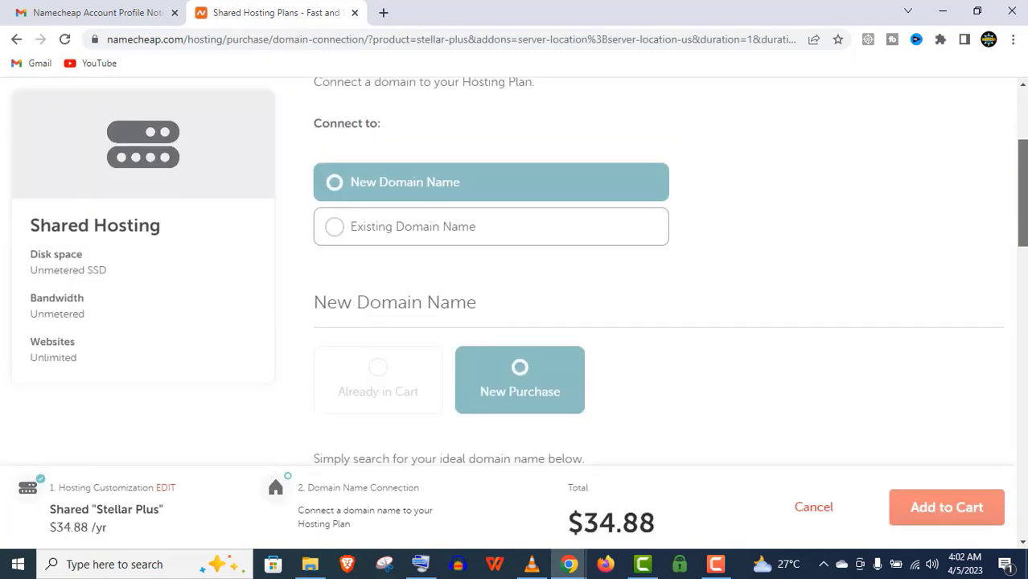
scroll(1022, 241, "down", 1)
left_click(945, 499)
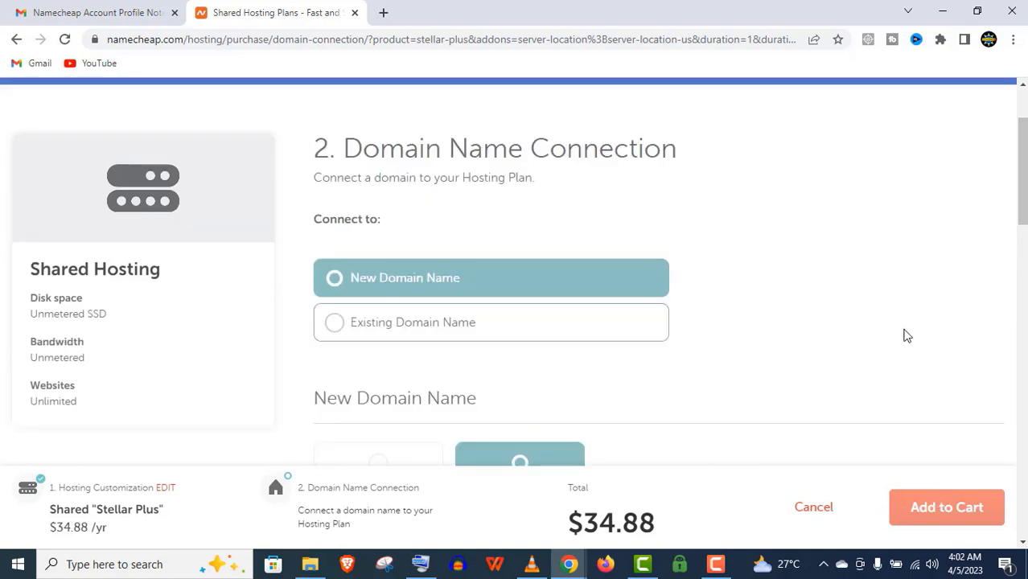
scroll(1022, 209, "down", 2)
scroll(563, 281, "down", 2)
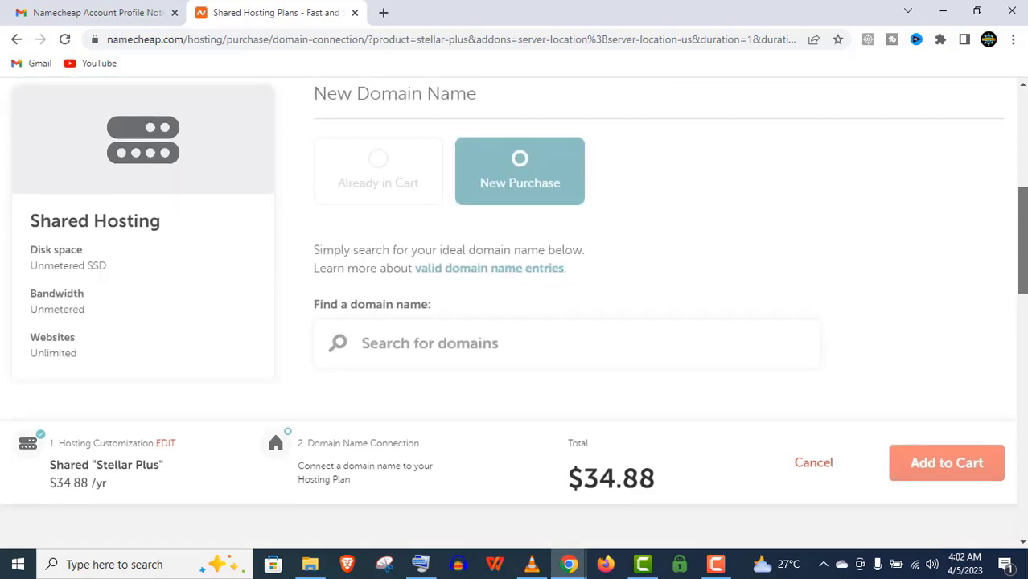
Search 'fitgirlsfashion.', connect the .com domain, and add Stellar Plus to the cart at $34.88
left_click(663, 335)
type("fitgirlsfashion.")
scroll(757, 298, "down", 2)
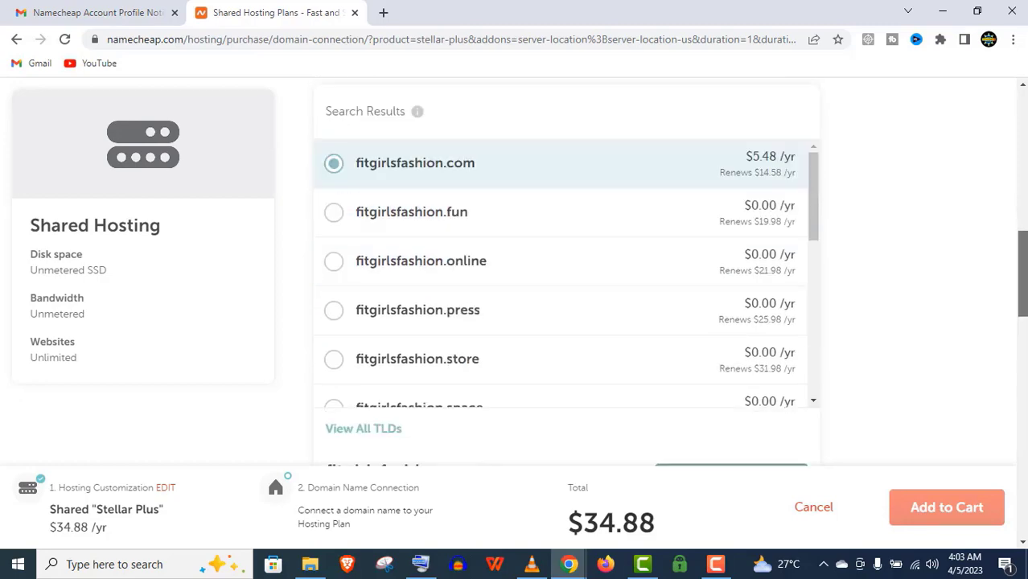
scroll(756, 299, "down", 2)
left_click(756, 298)
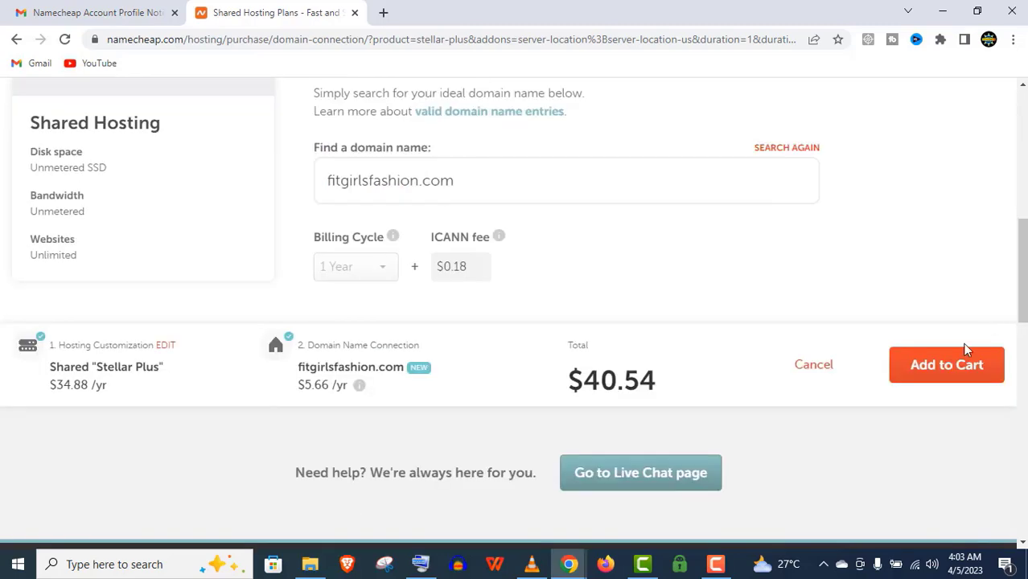
left_click(930, 363)
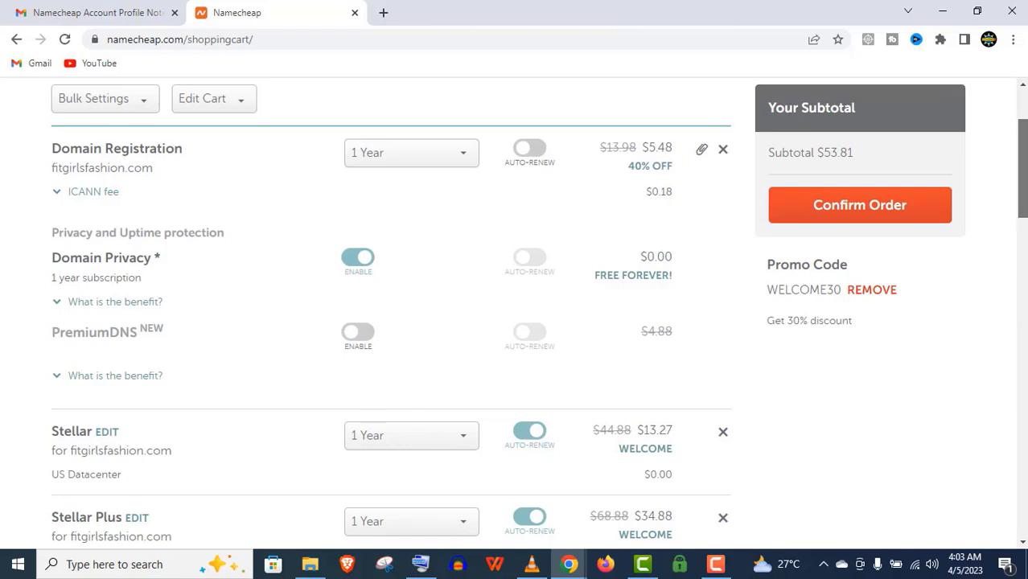
Scroll through the cart to review fitgirlsfashion.com and Stellar Plus at a $40.54 subtotal
scroll(539, 308, "down", 1)
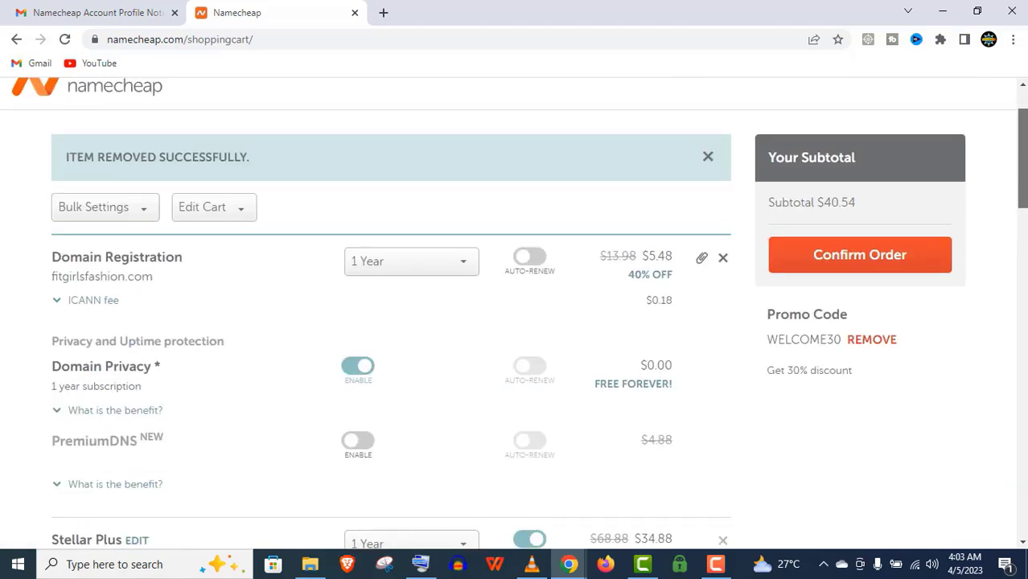
scroll(515, 306, "down", 1)
scroll(515, 306, "down", 1)
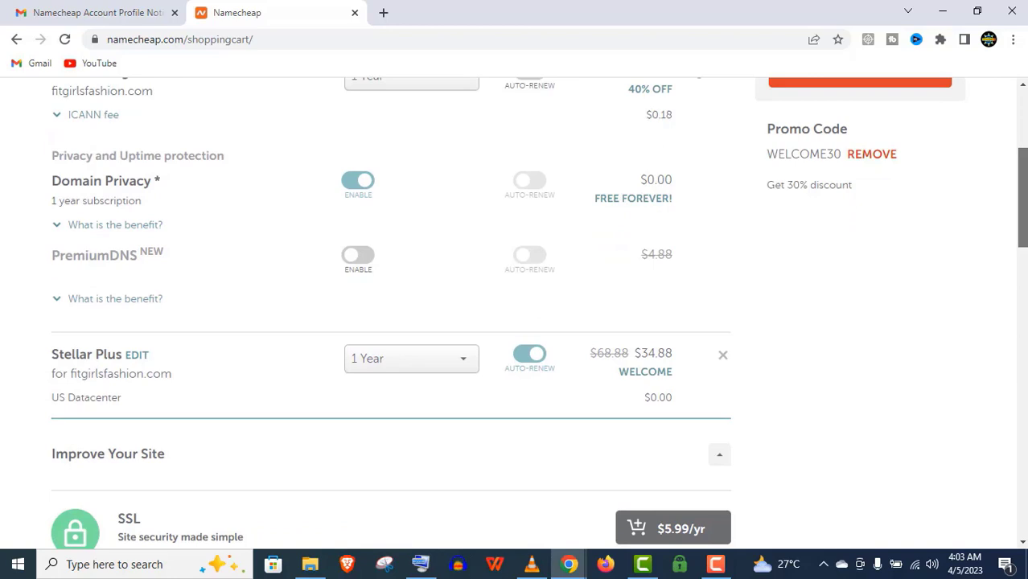
scroll(1024, 205, "up", 1)
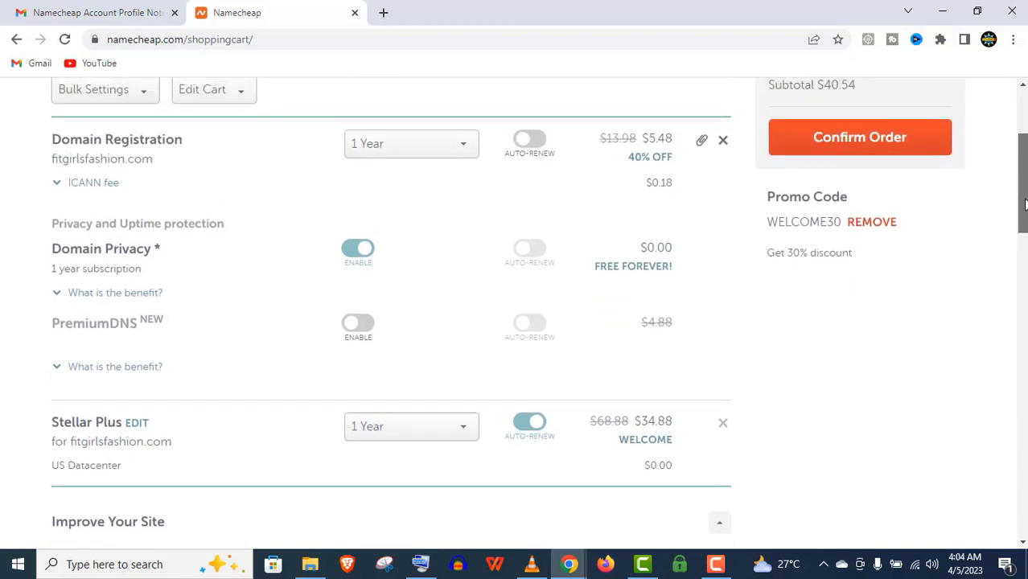
Remove and re-enter WELCOME30, bringing fitgirlsfashion.com to $9.09 and the subtotal to $30.94
double_click(800, 220)
right_click(818, 220)
left_click(842, 232)
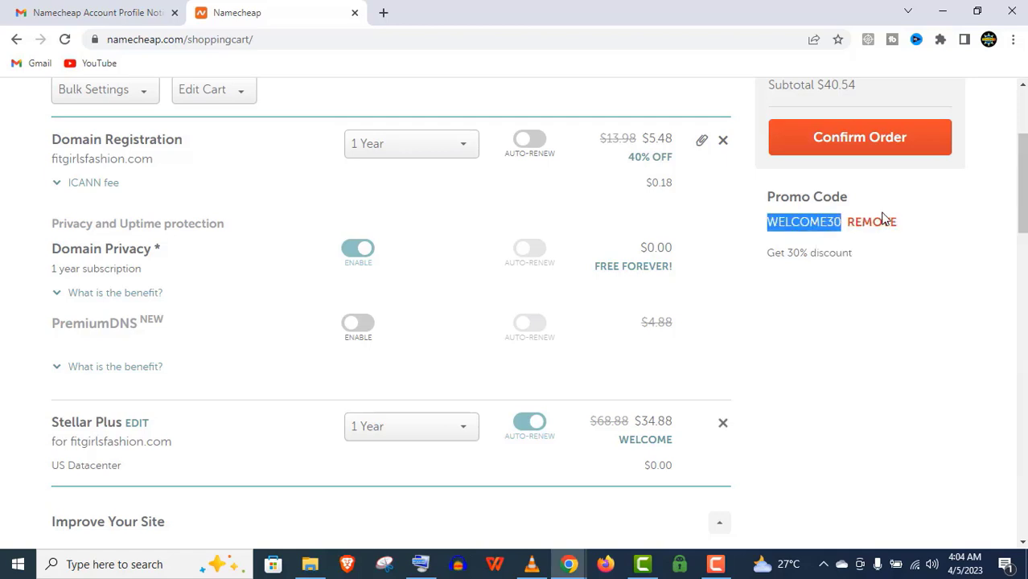
left_click(884, 228)
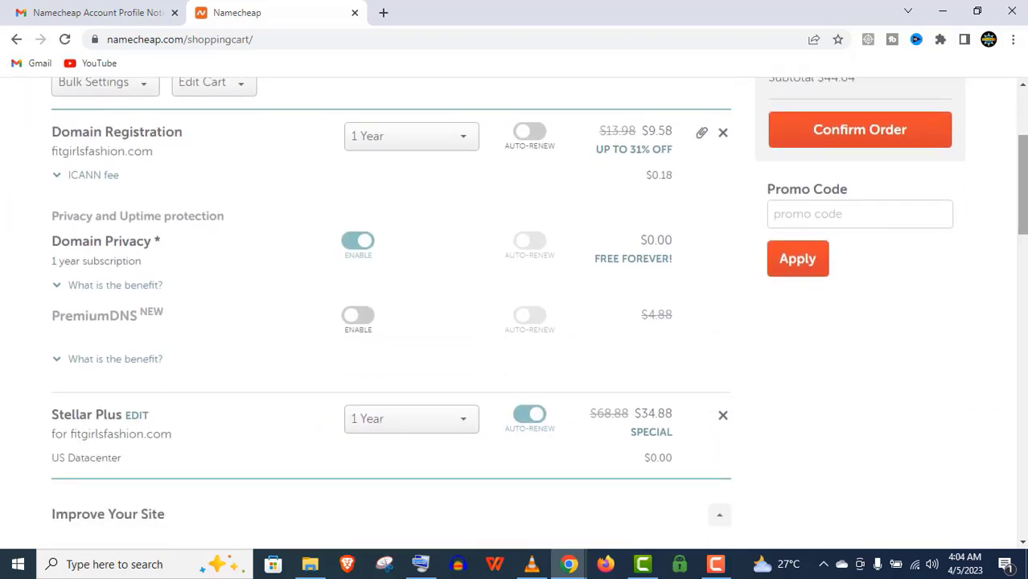
left_click_drag(1025, 179, 1024, 163)
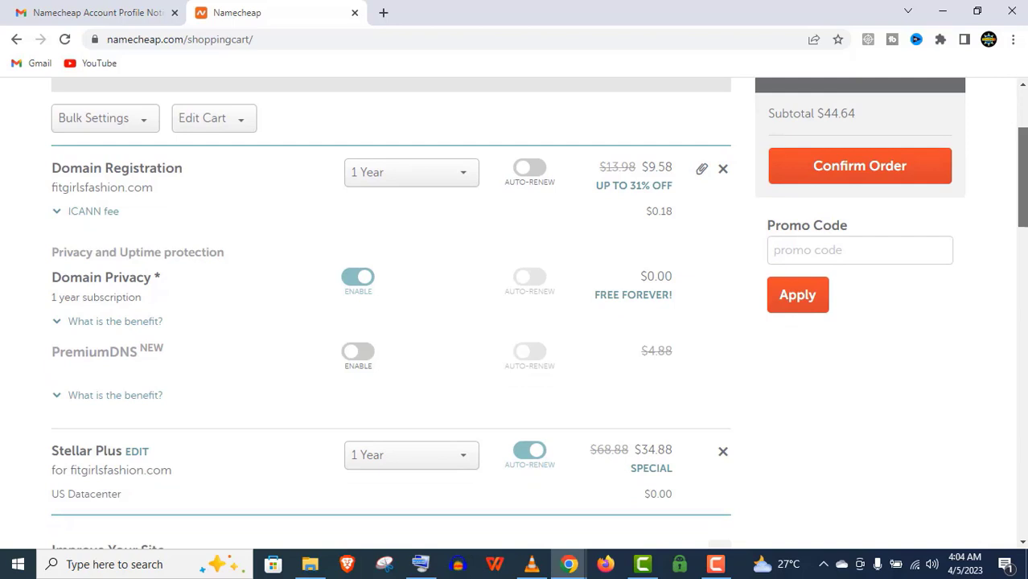
mouse_move(1025, 163)
left_mouse_down()
mouse_move(1025, 153)
mouse_move(1025, 173)
left_mouse_up()
right_click(783, 228)
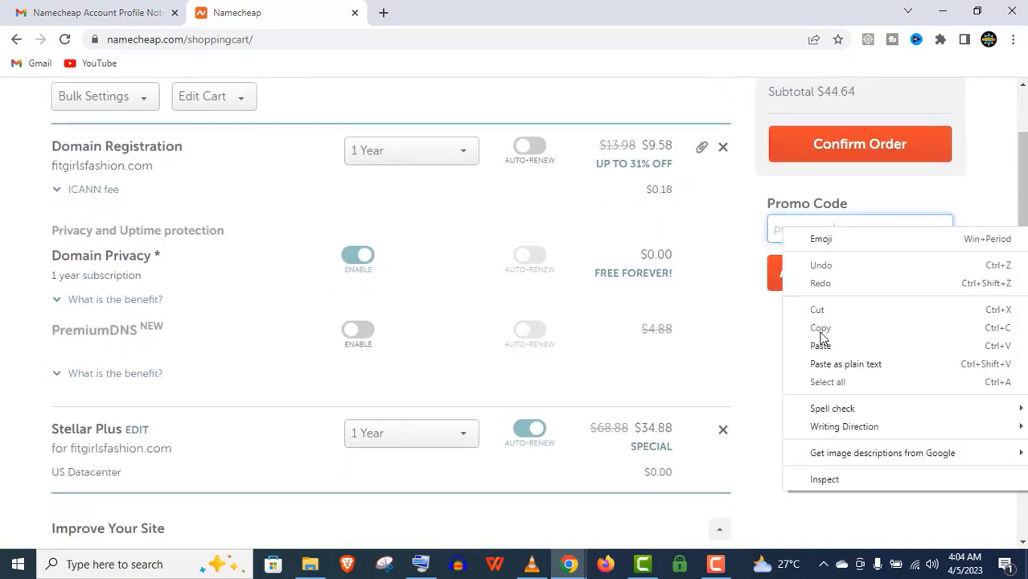
left_click(816, 345)
left_click(800, 269)
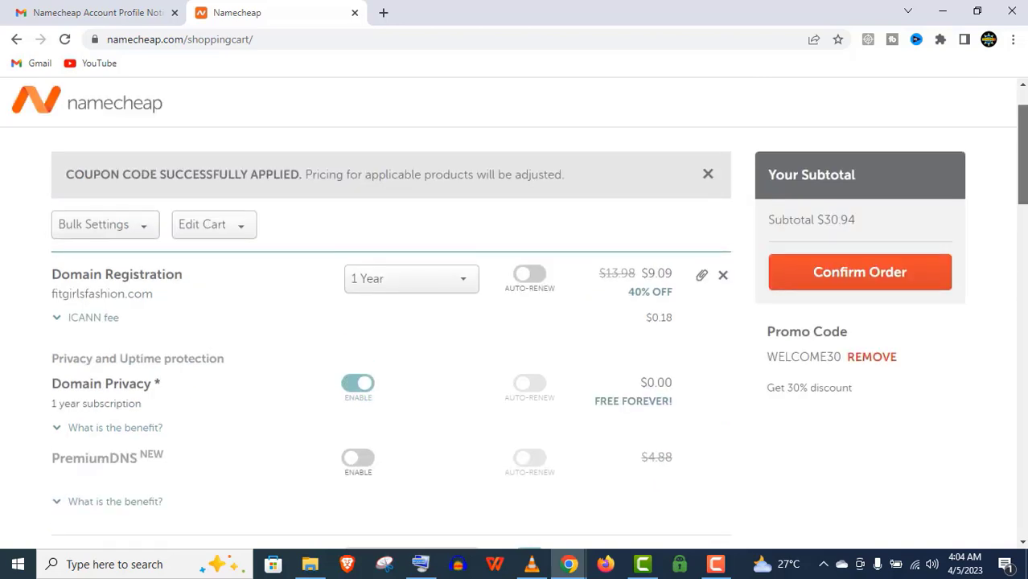
Scroll through the discounted cart and highlight the $30.94 subtotal
scroll(513, 314, "down", 2)
scroll(514, 314, "up", 3)
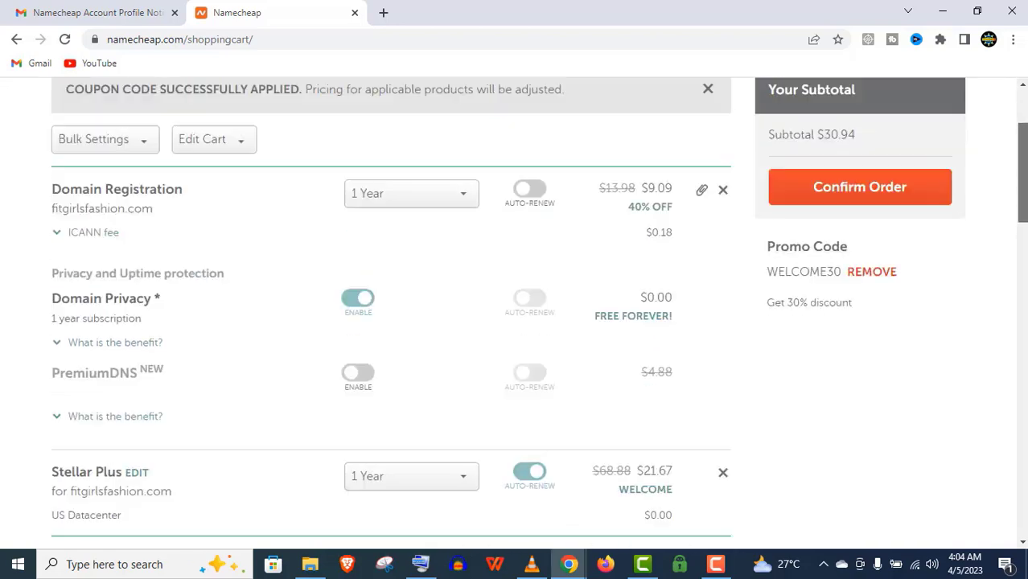
scroll(513, 314, "down", 2)
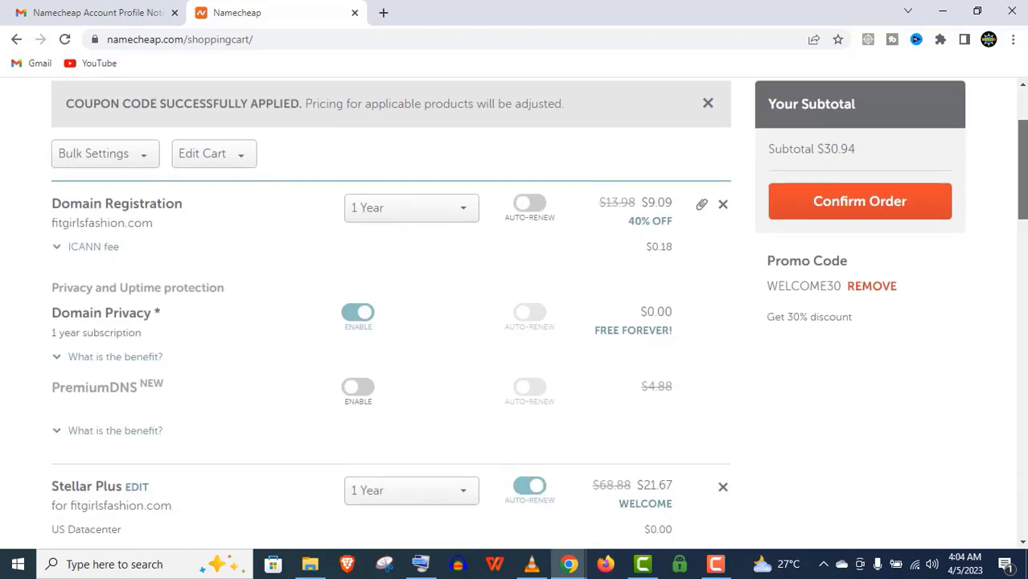
scroll(860, 153, "down", 1)
scroll(860, 153, "up", 1)
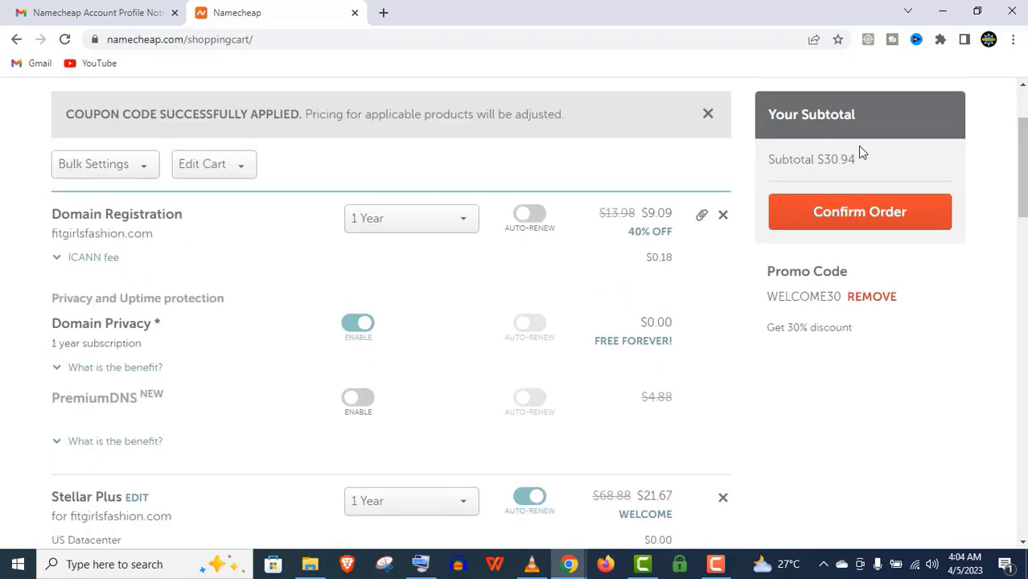
triple_click(848, 160)
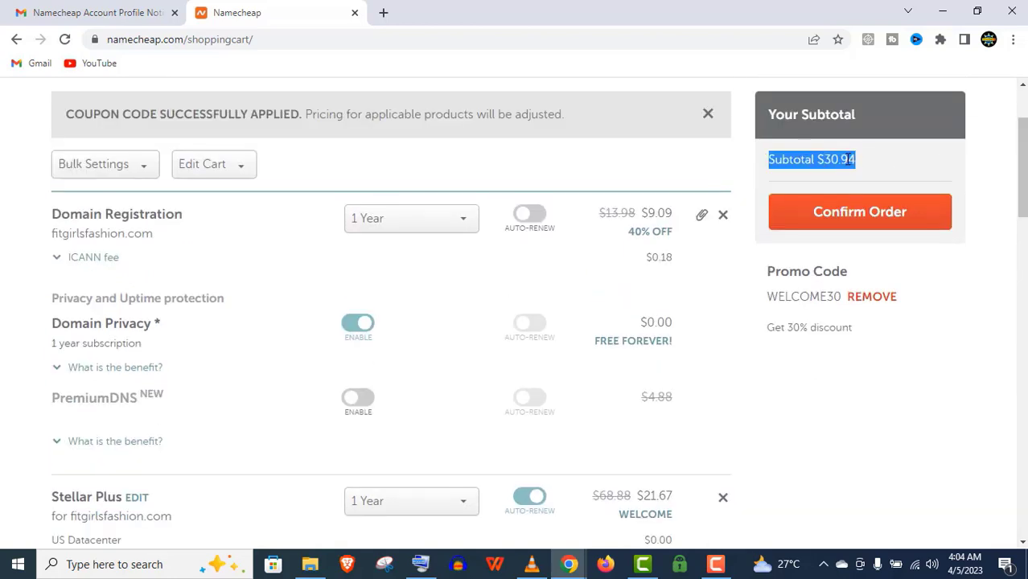
Highlight the Stellar Plus cart item and look over the rest of the cart
scroll(683, 257, "down", 2)
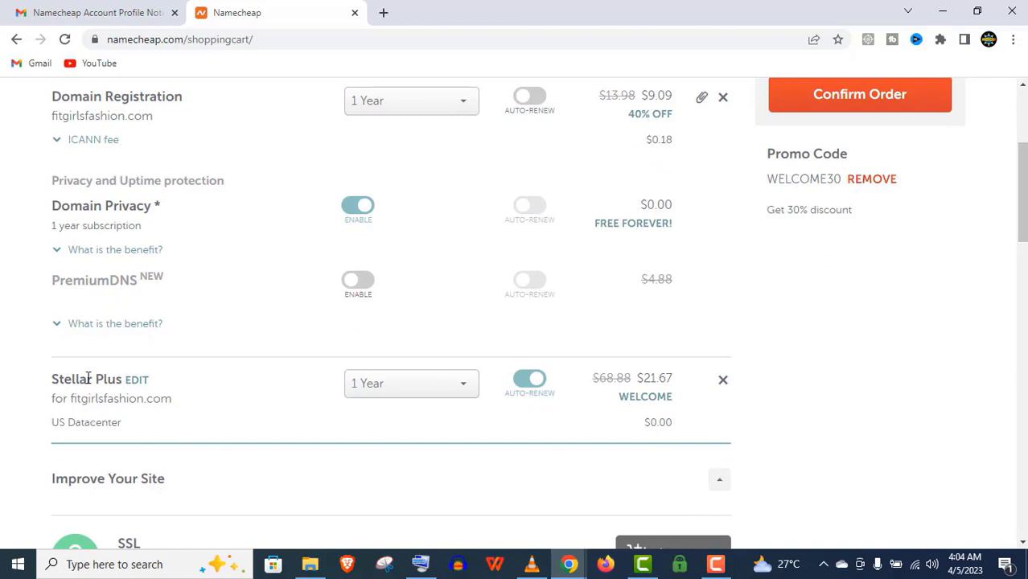
triple_click(87, 378)
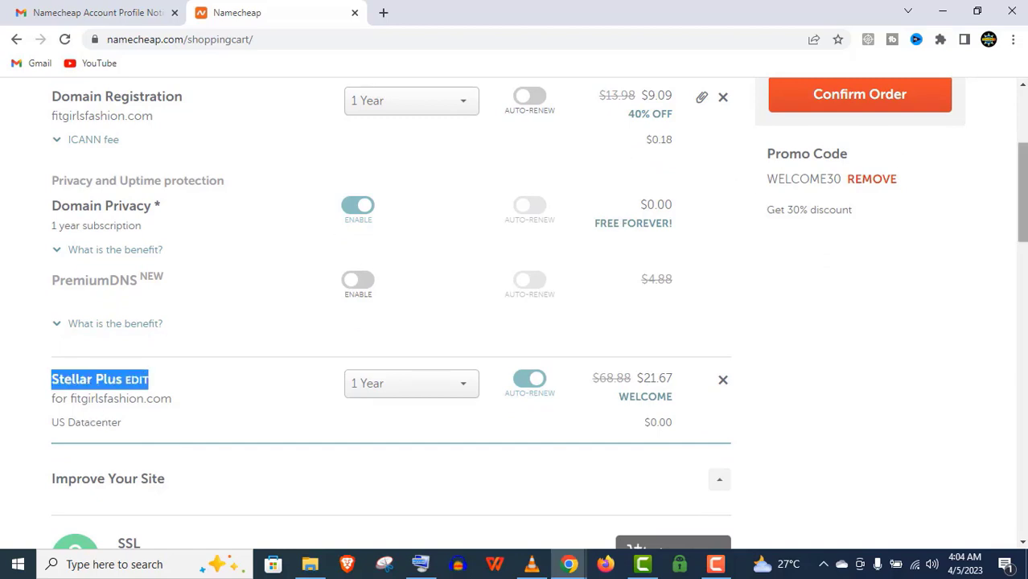
scroll(740, 189, "up", 3)
scroll(515, 322, "down", 2)
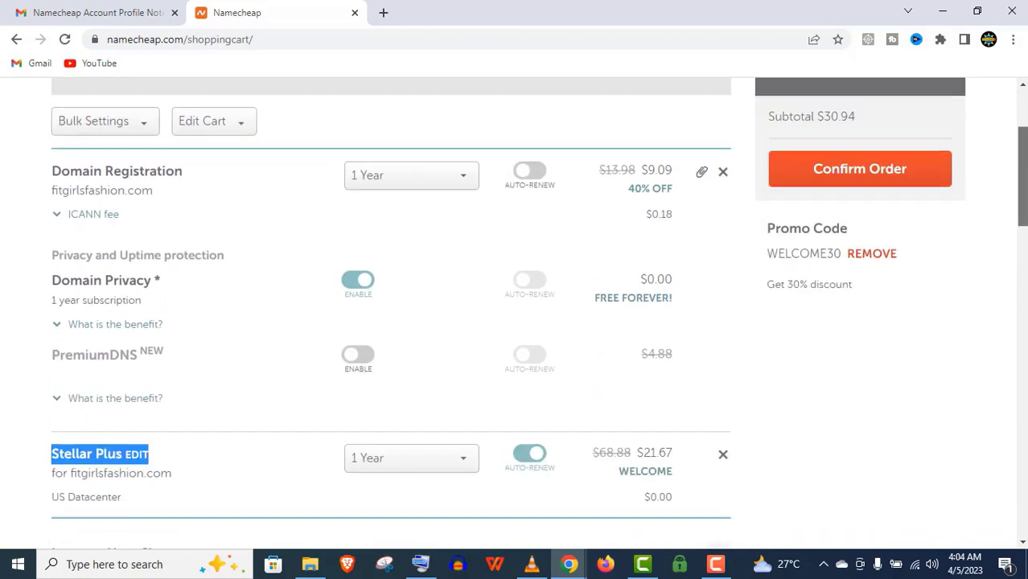
scroll(514, 322, "down", 3)
scroll(515, 322, "down", 3)
scroll(515, 322, "down", 4)
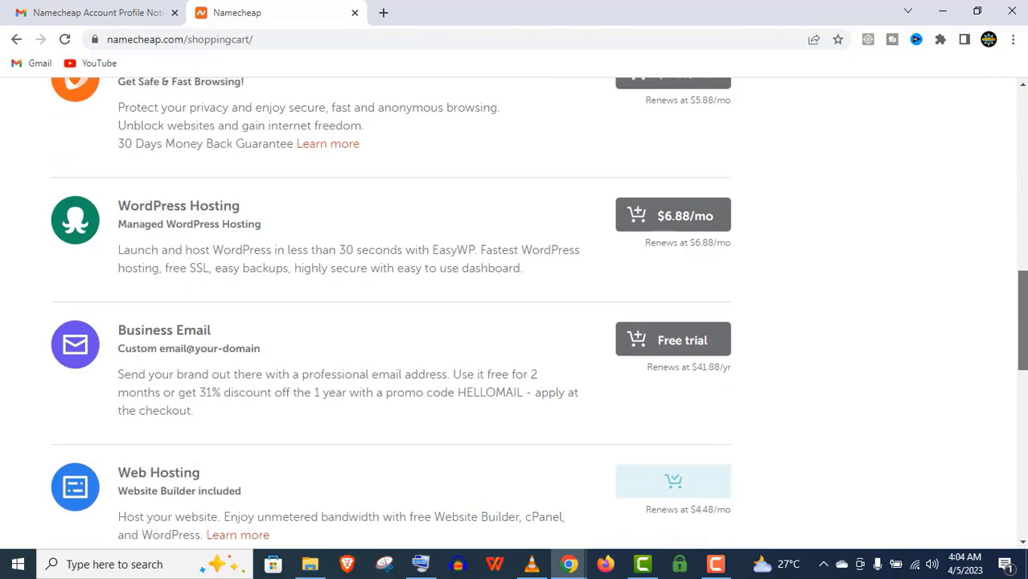
scroll(1006, 172, "up", 8)
scroll(1010, 172, "up", 3)
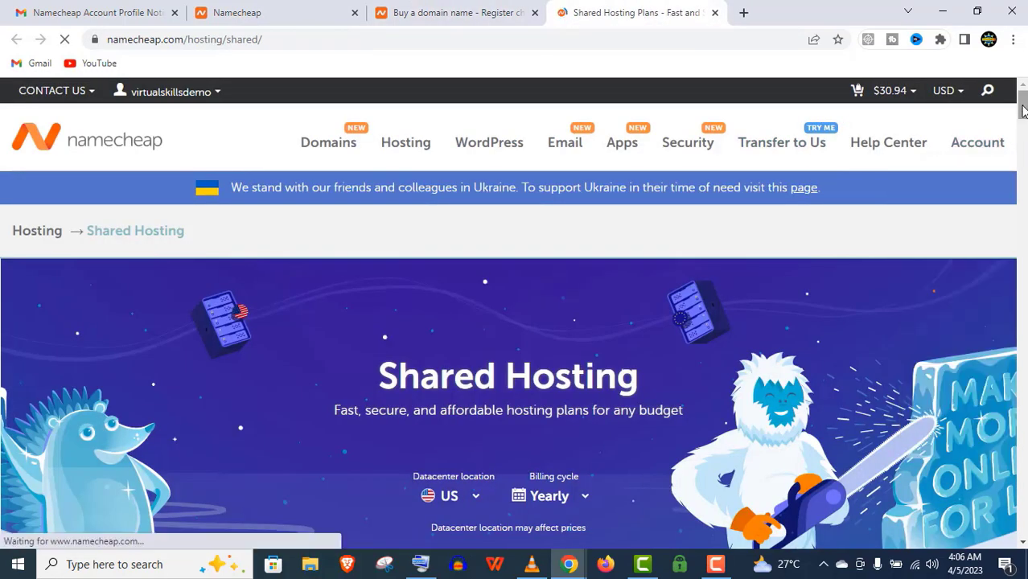
On the Shared Hosting page, highlight the Stellar Plus $34.88 yearly price
left_click_drag(1023, 110, 1023, 137)
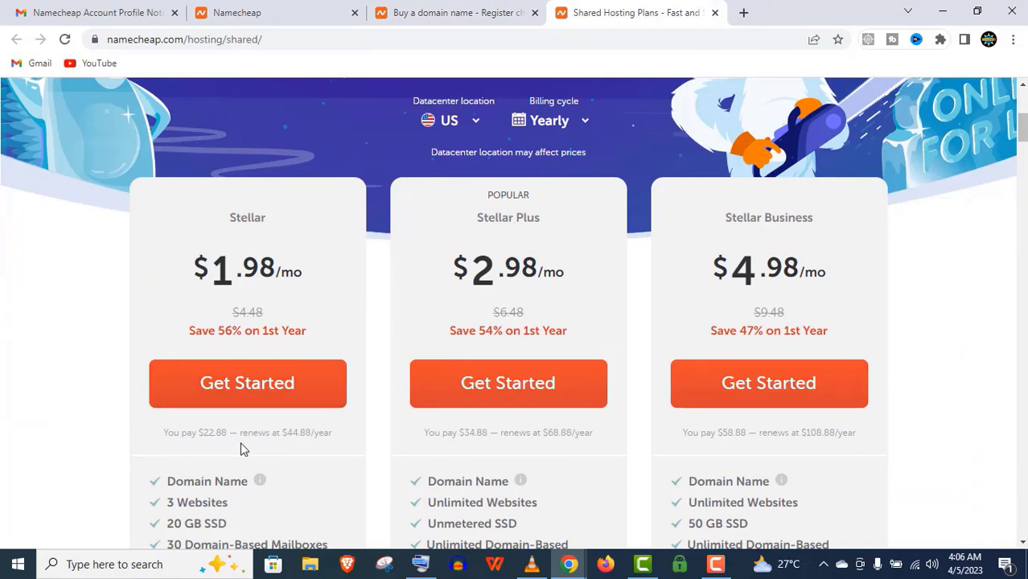
double_click(481, 433)
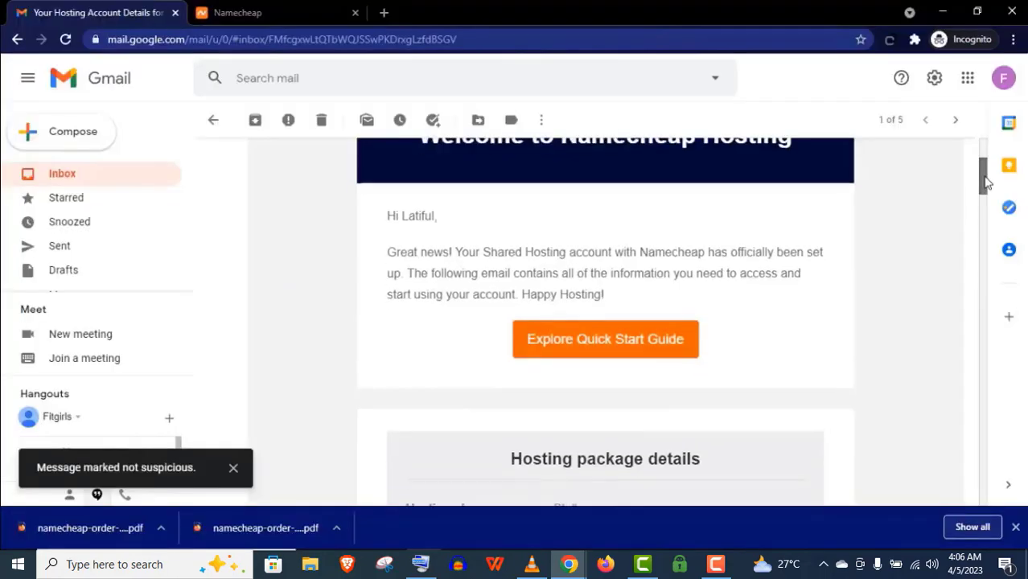
scroll(987, 196, "down", 2)
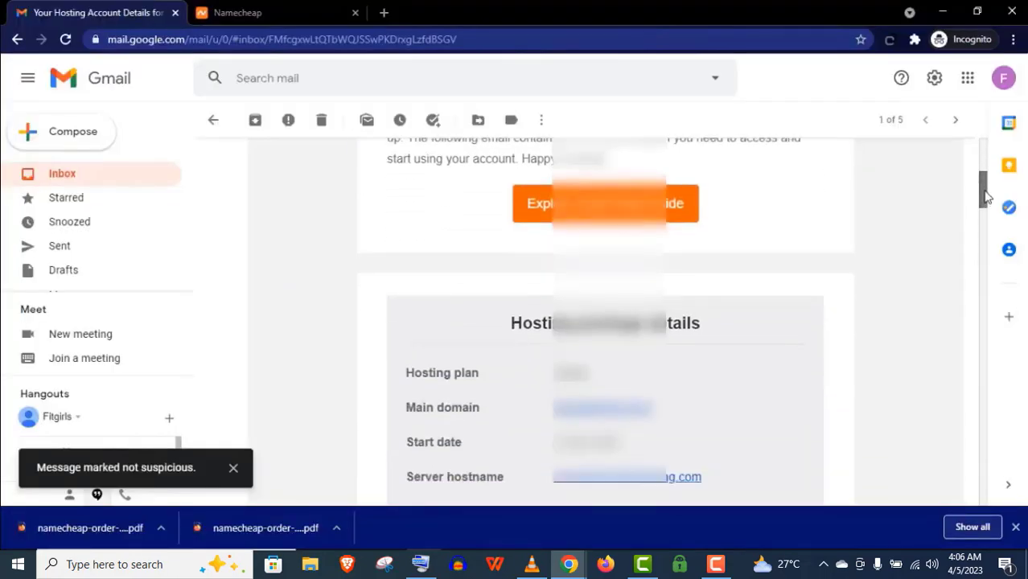
left_click_drag(986, 196, 987, 275)
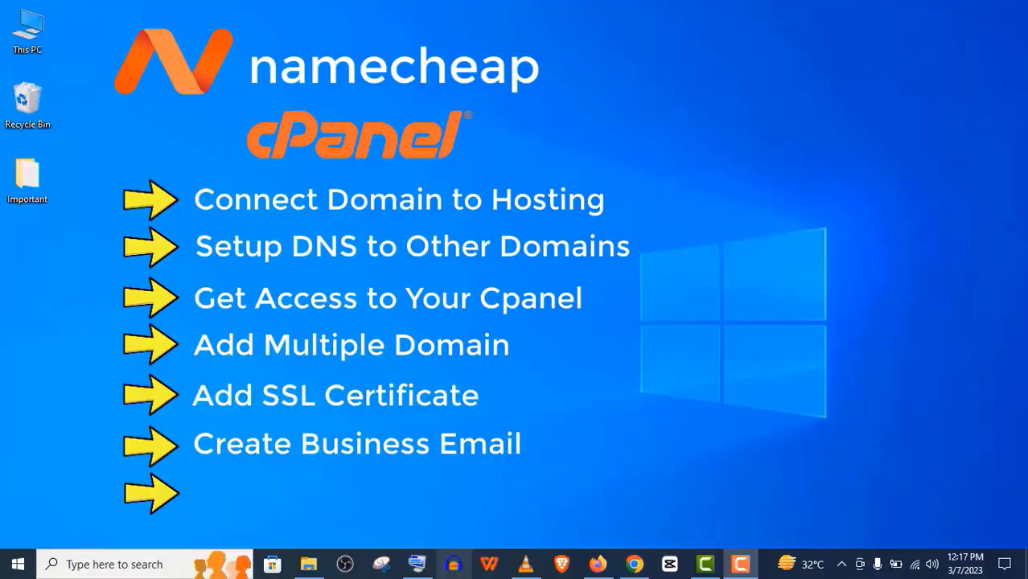